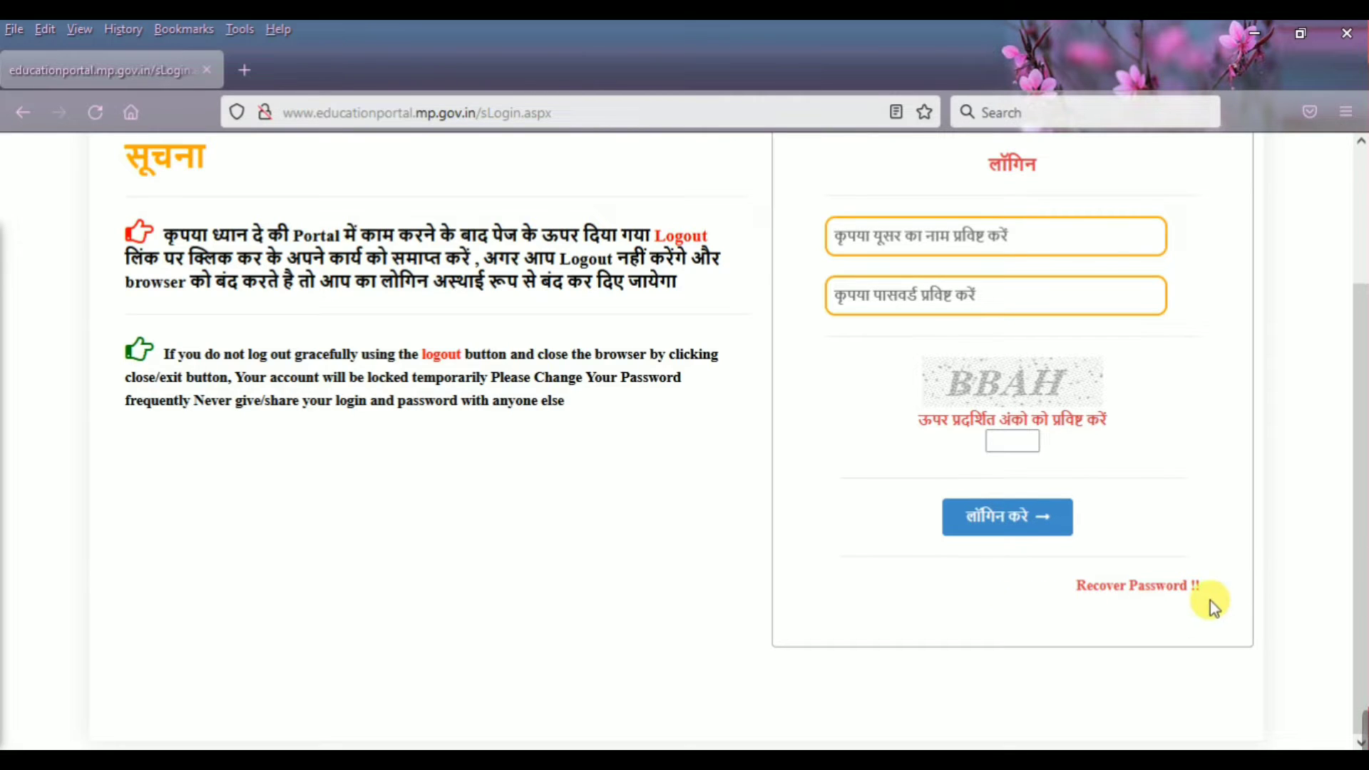
Submit the Recover Password form with user name, mobile number and captcha, then dismiss the save-login prompt.
left_click(1153, 586)
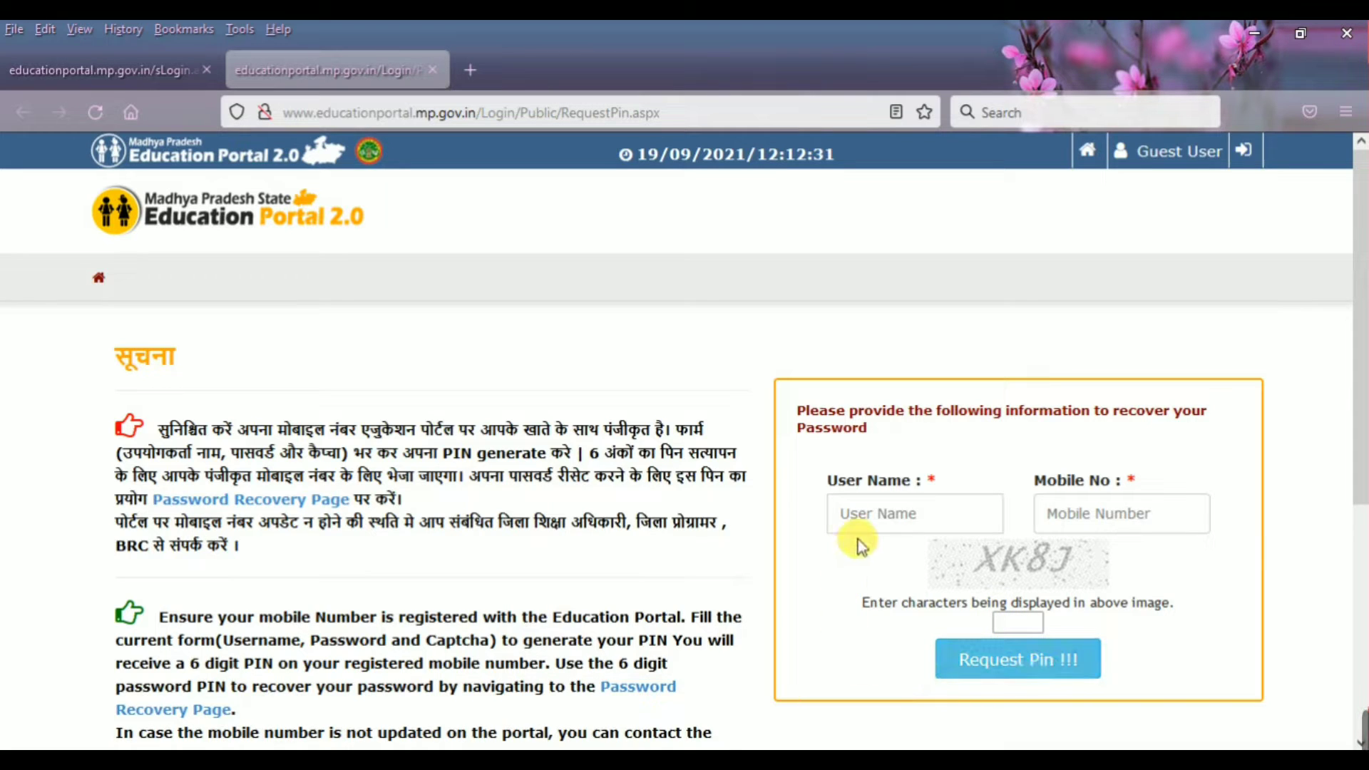
left_click(859, 521)
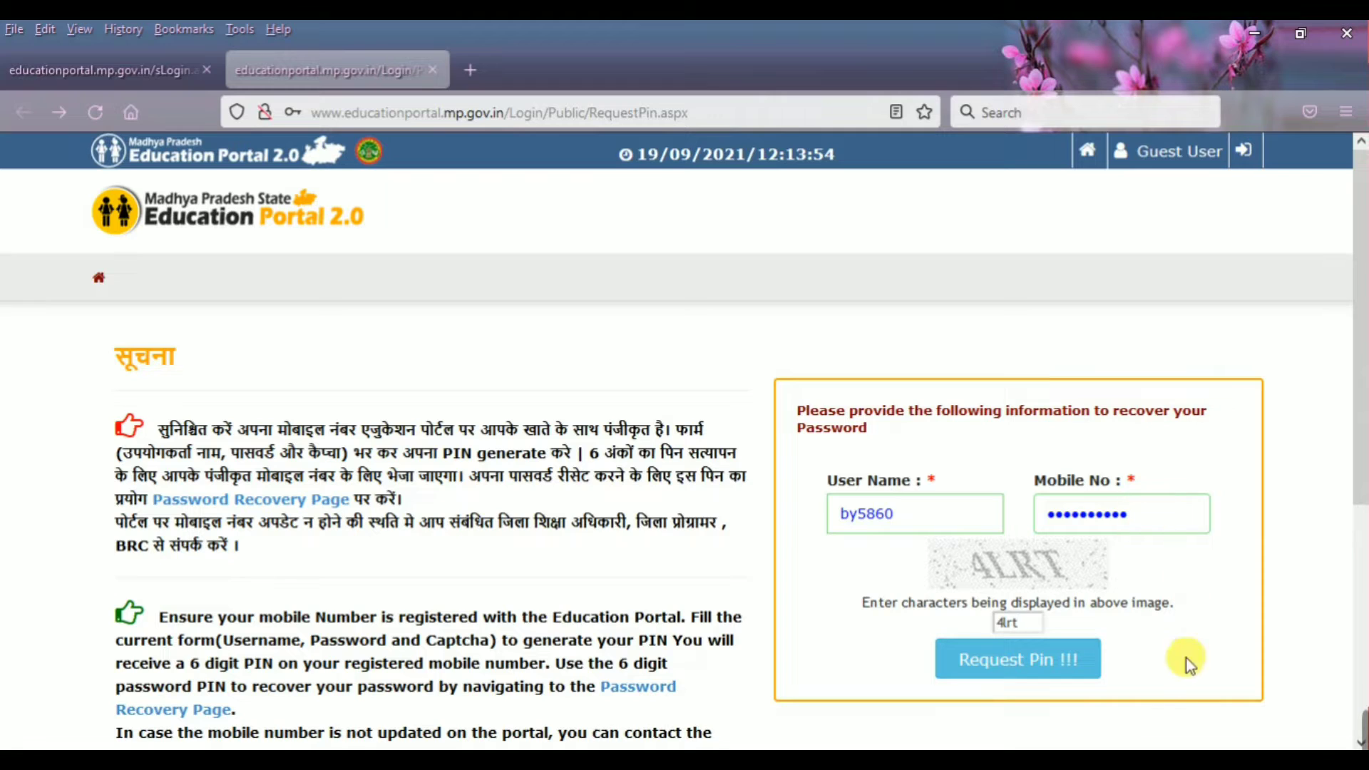
left_click(1050, 671)
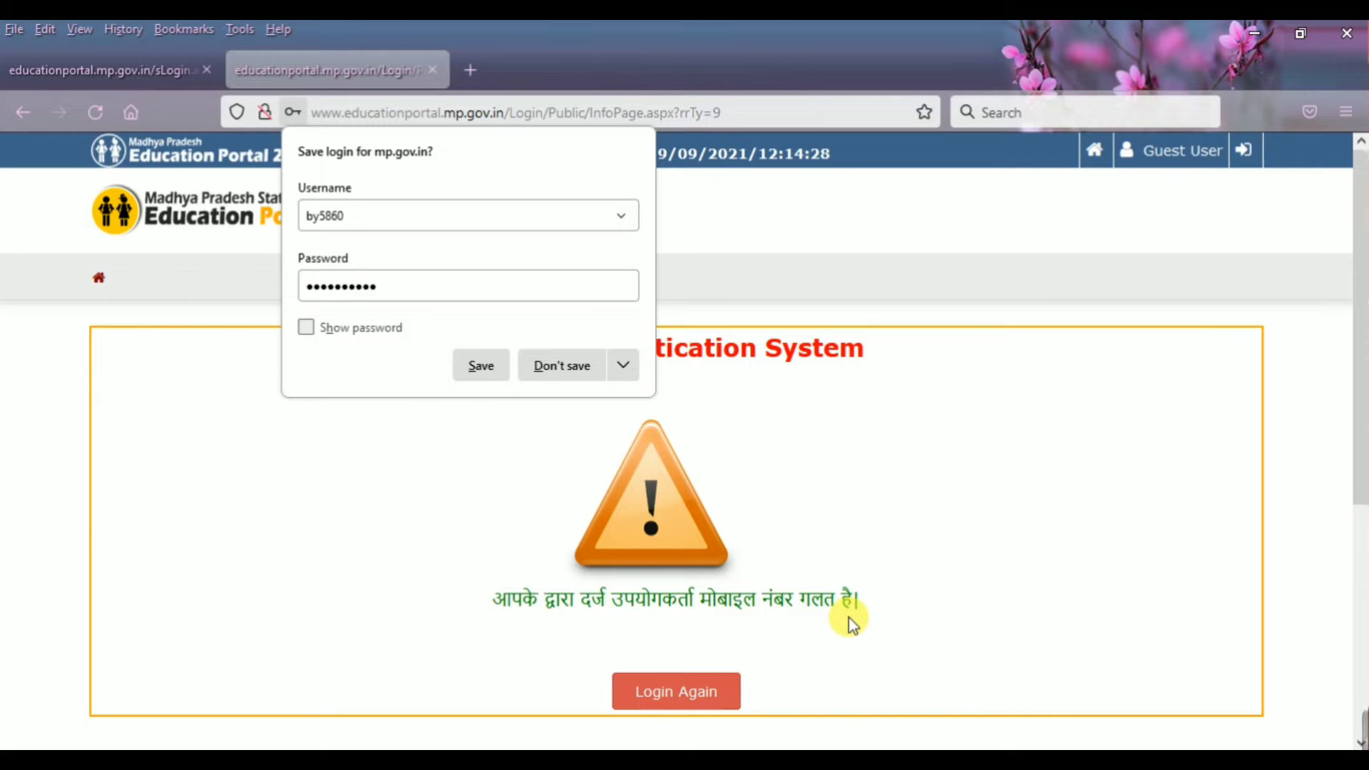
left_click(535, 397)
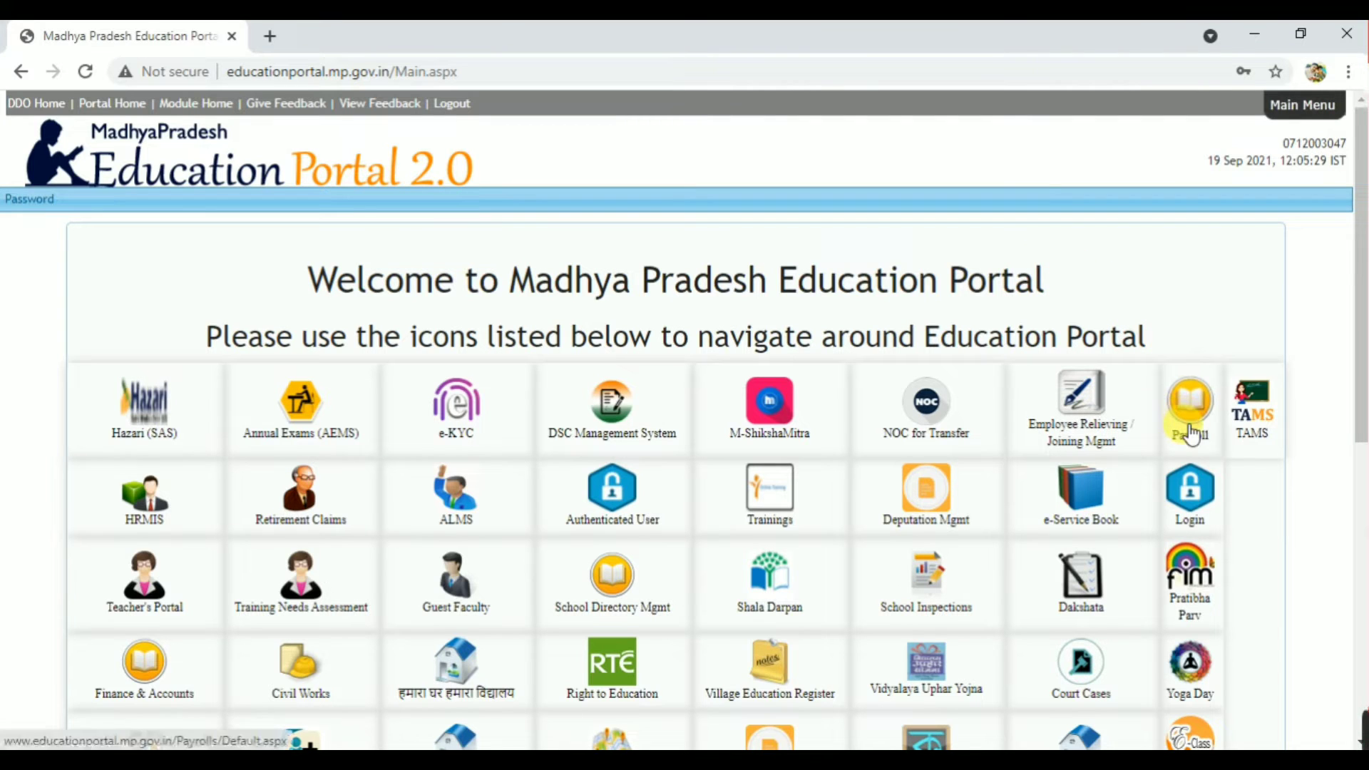
Enter Payroll, close the DDO Office list, and launch e-Service Book from the Main Menu.
left_click(1089, 509)
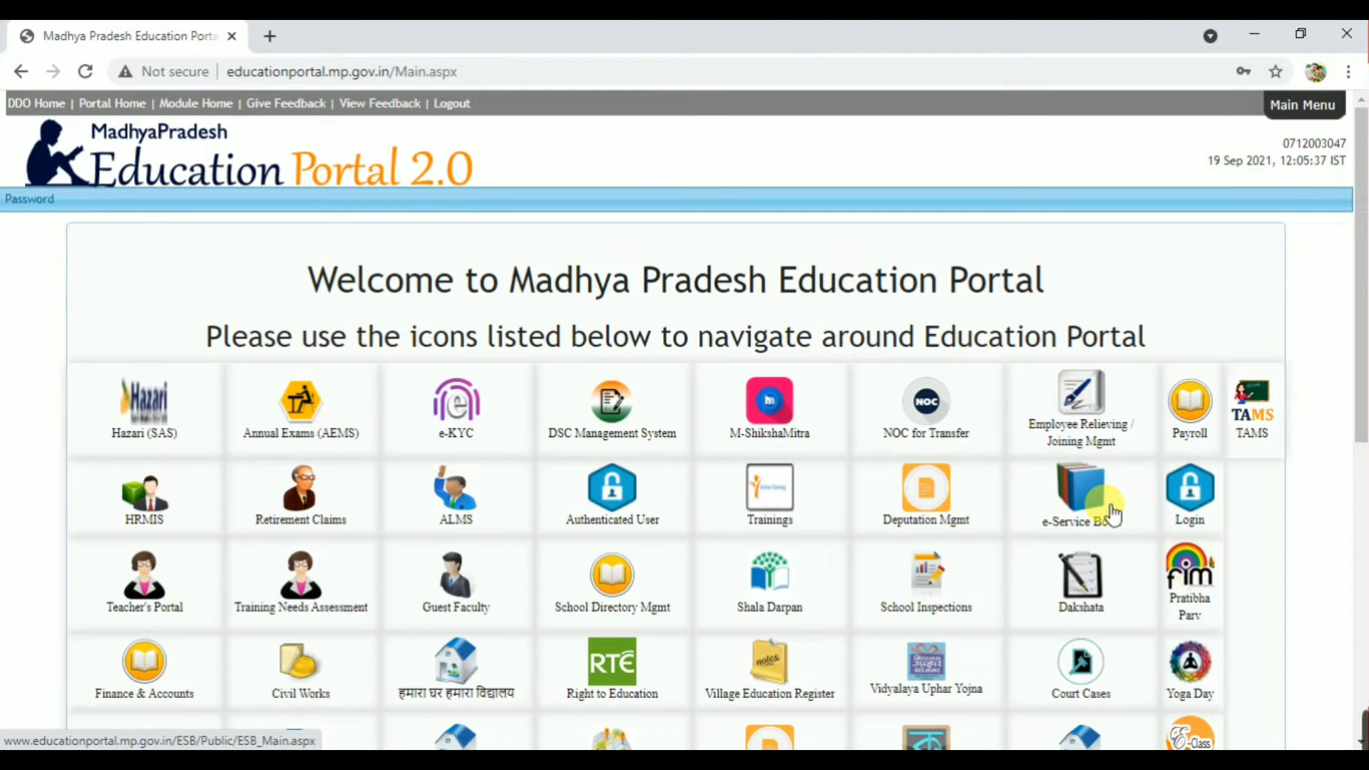
left_click(1185, 423)
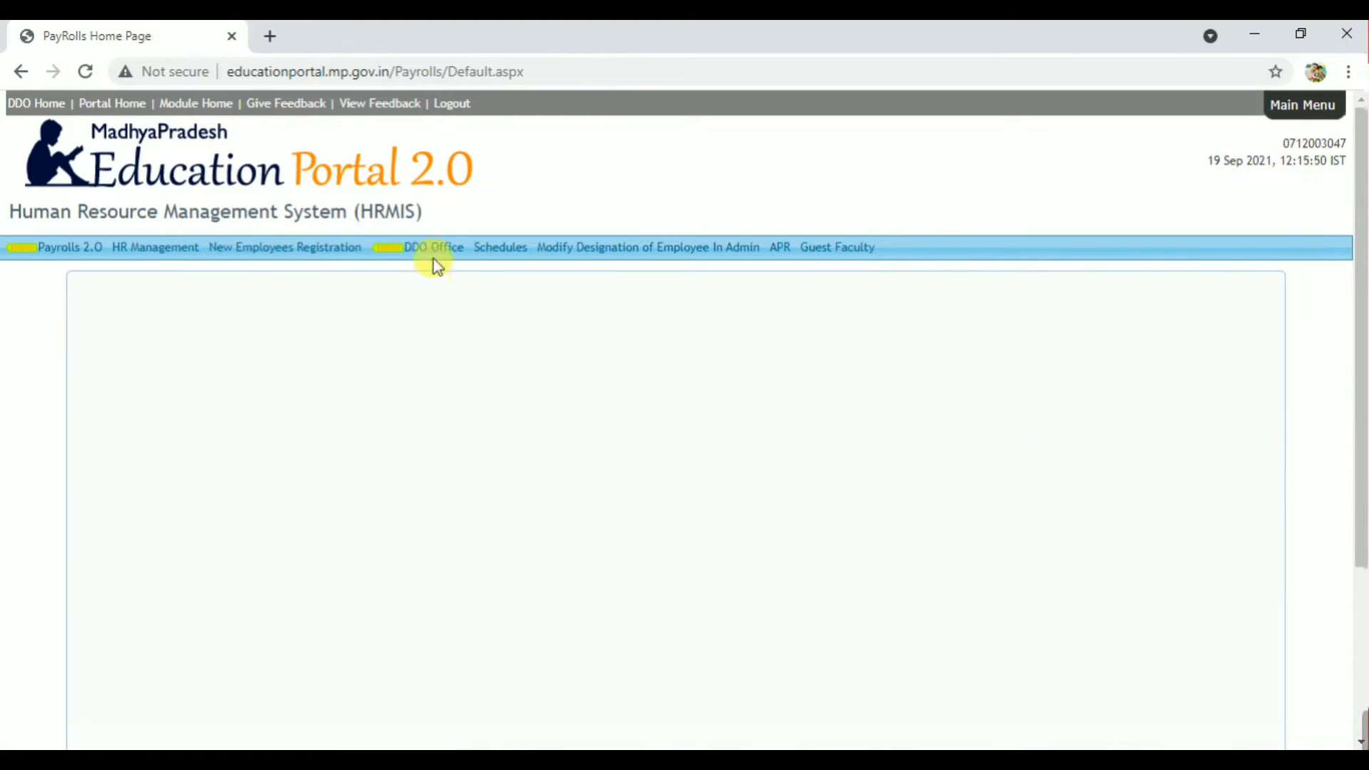
mouse_move(434, 251)
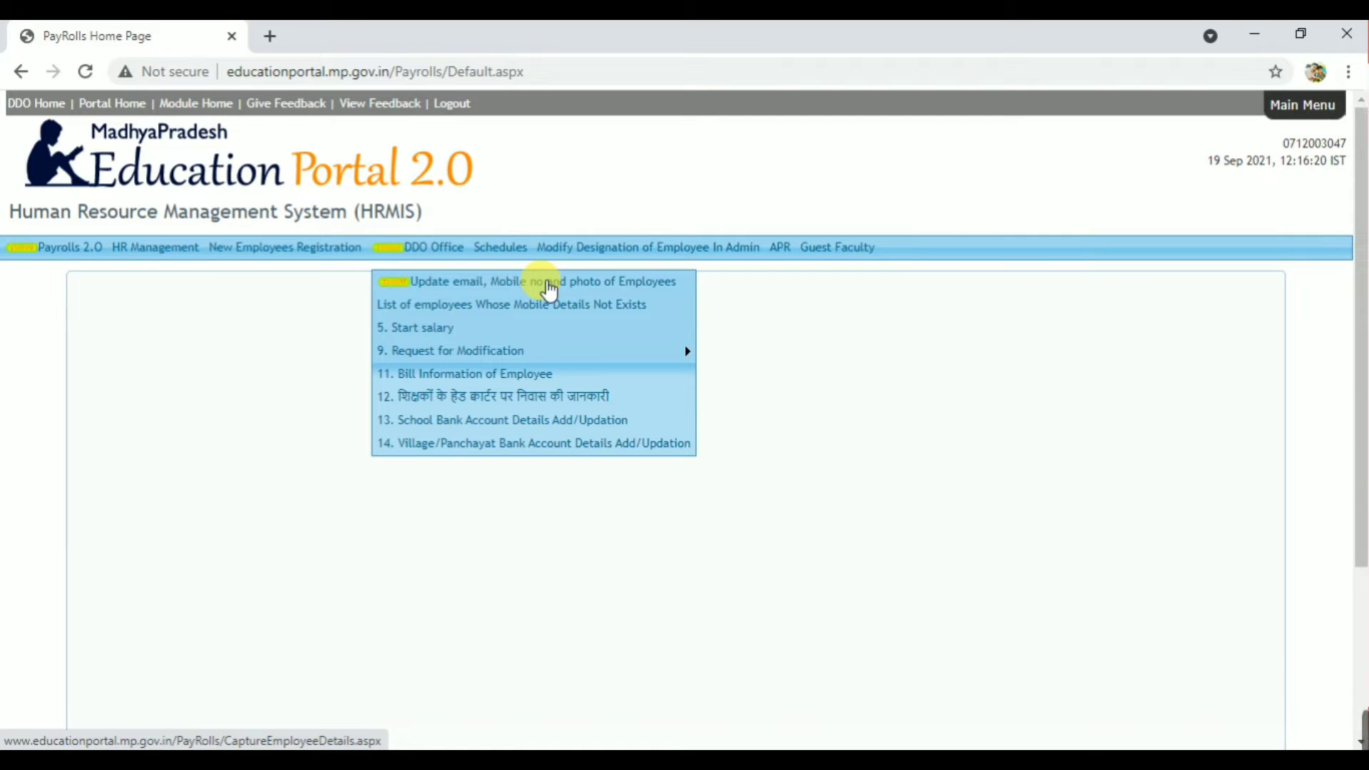
left_click(1081, 394)
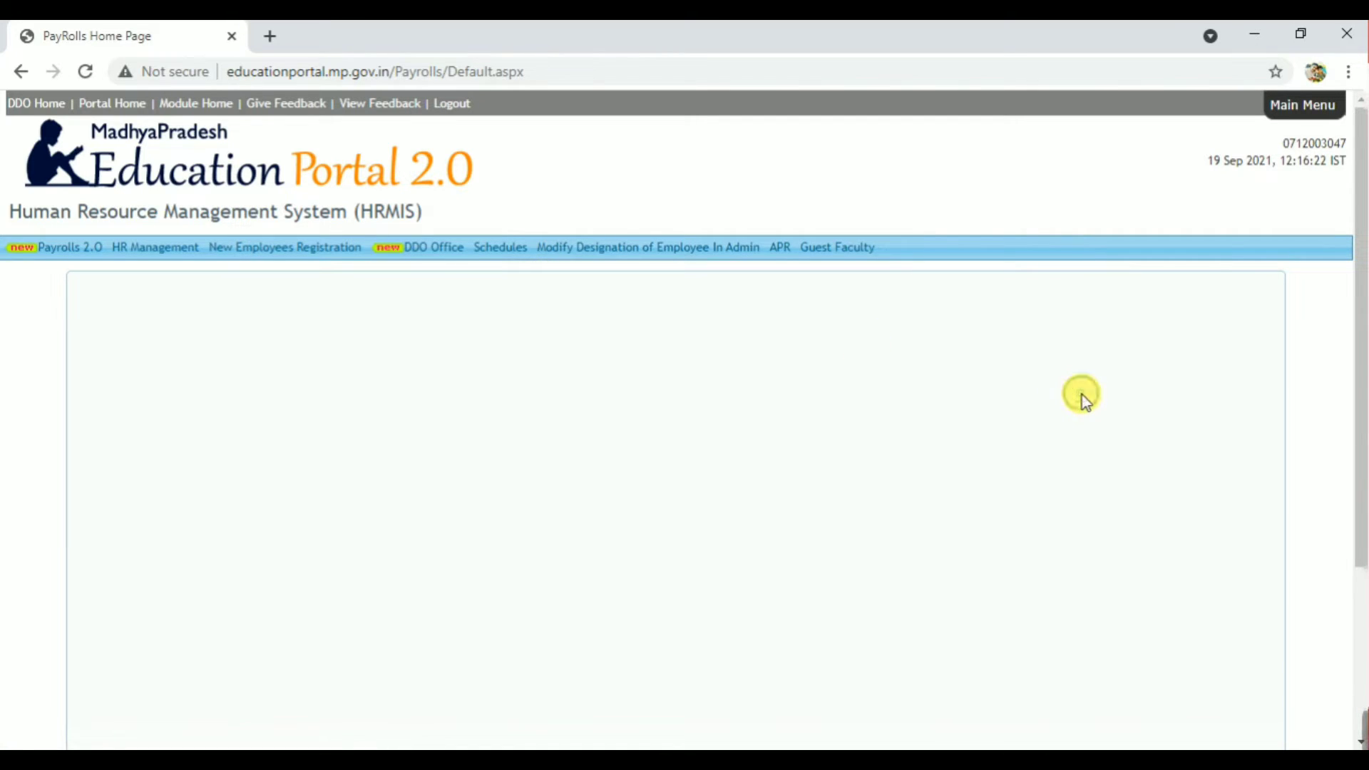
left_click(1274, 114)
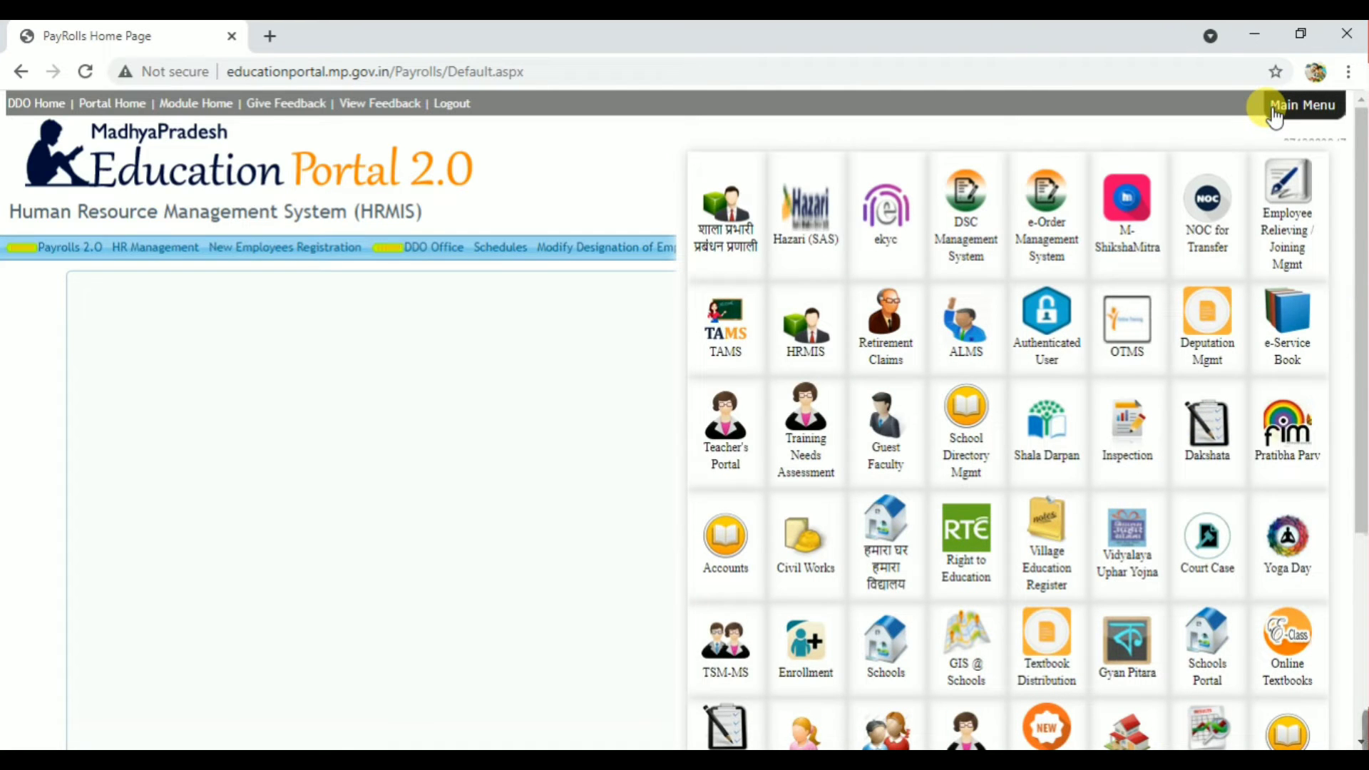
left_click(1283, 333)
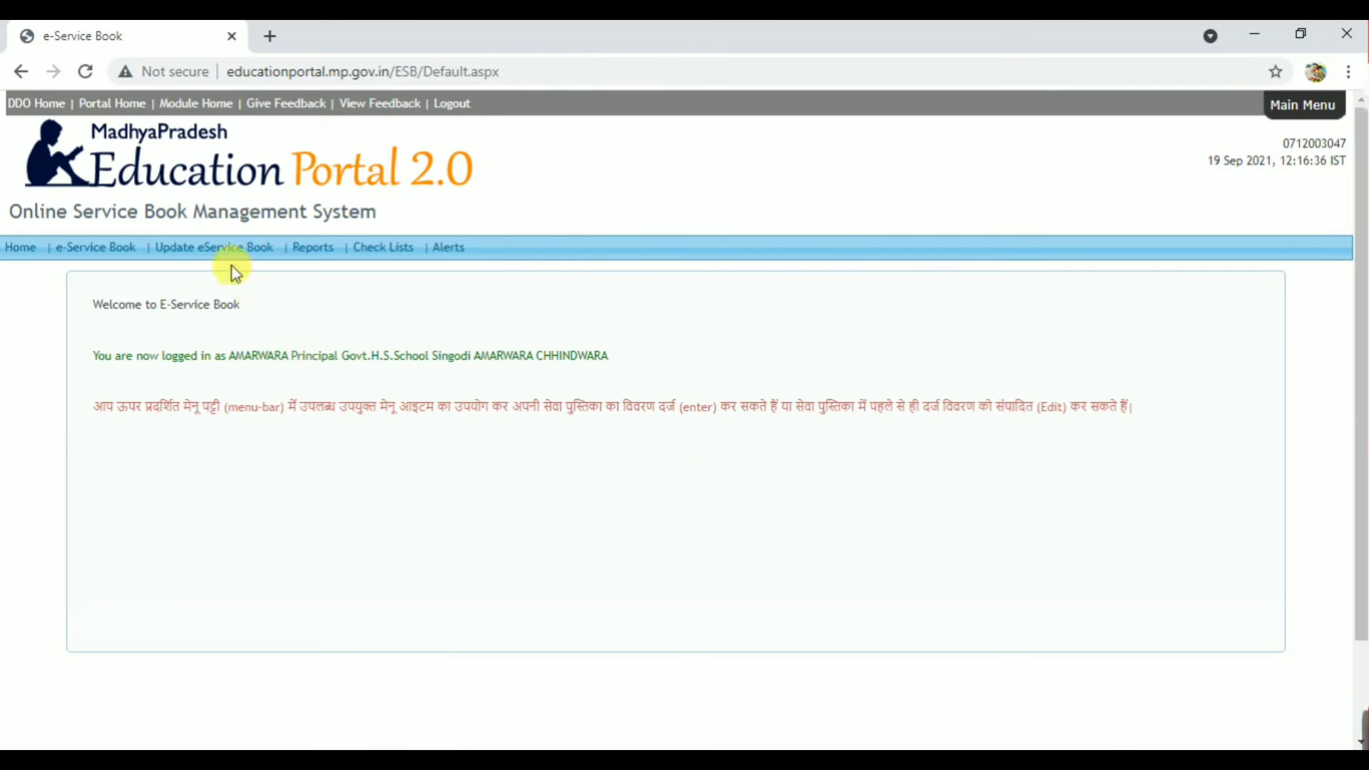
mouse_move(228, 249)
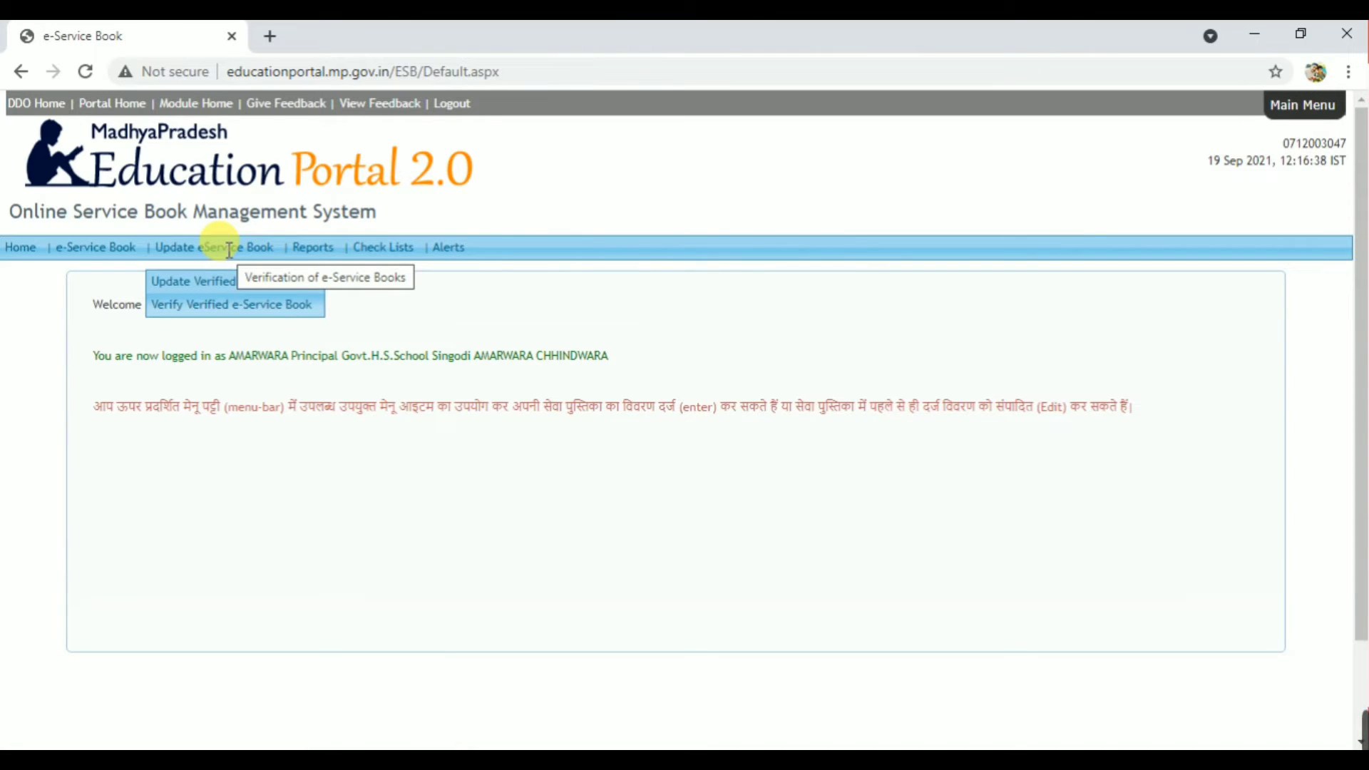
Under Update Verified e-Service Book, search by the employee's Unique ID to list their record.
left_click(229, 285)
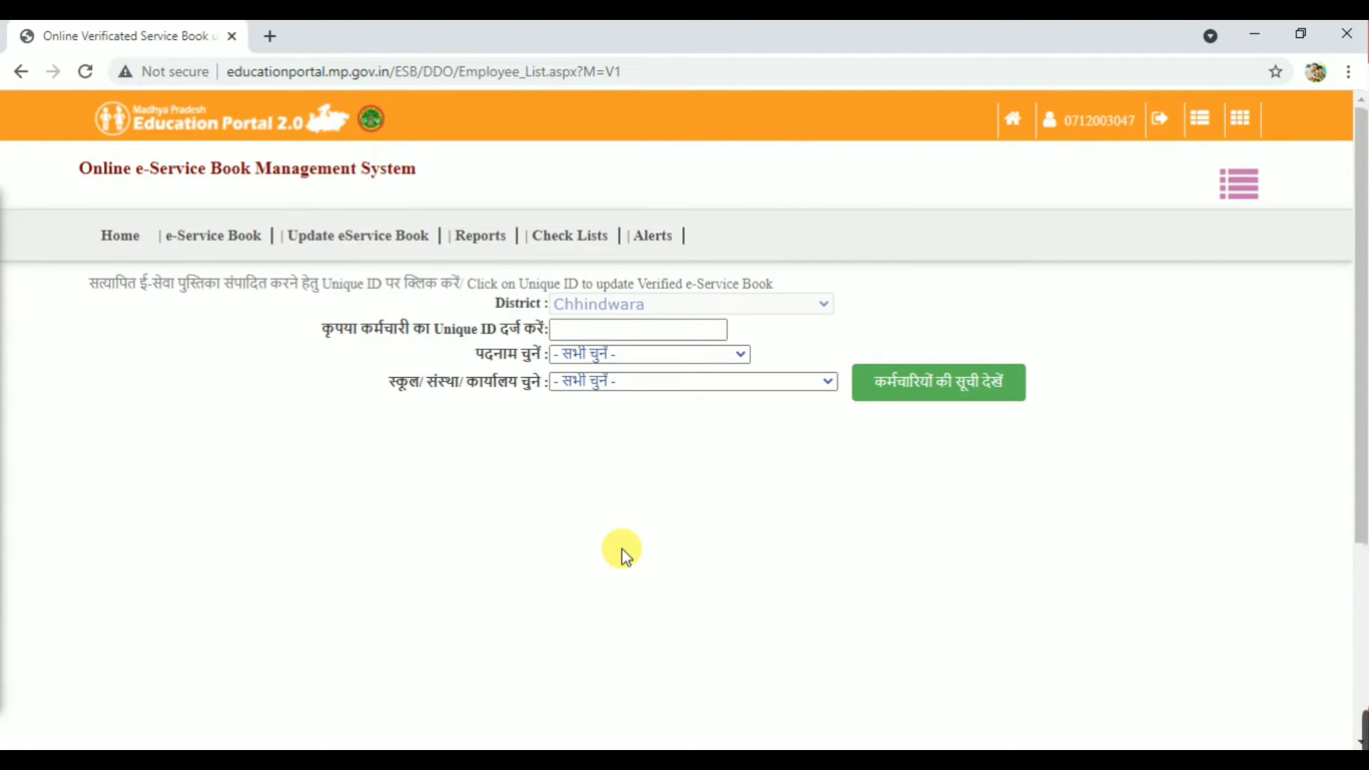
left_click(606, 330)
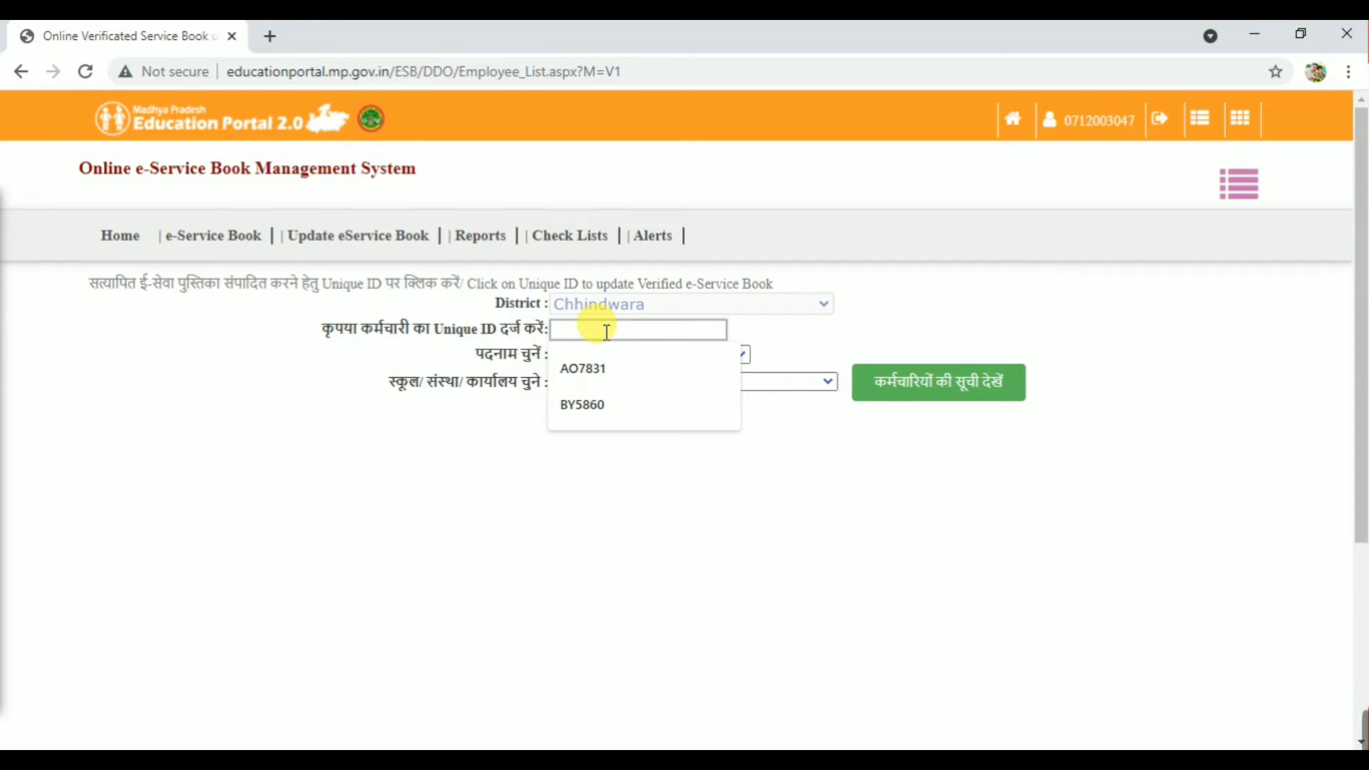
type("by5860")
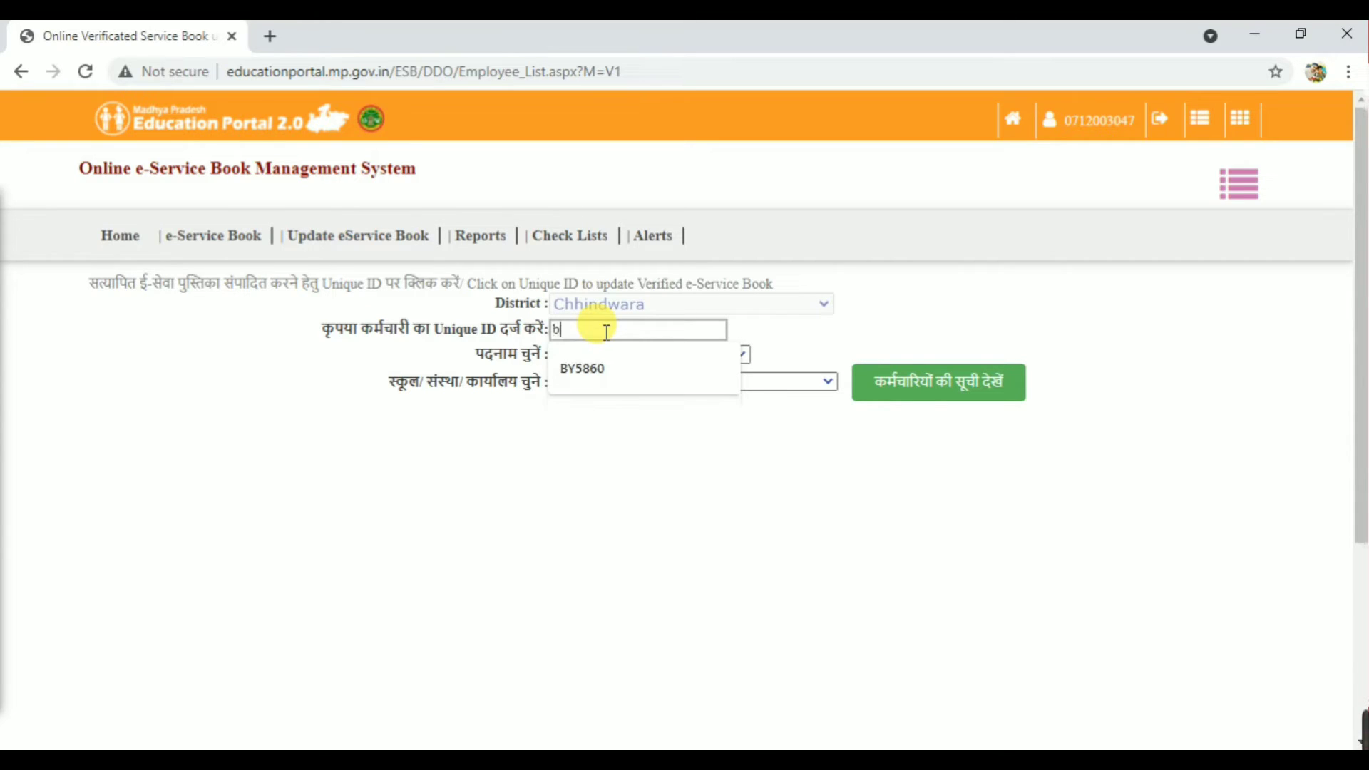
left_click(969, 391)
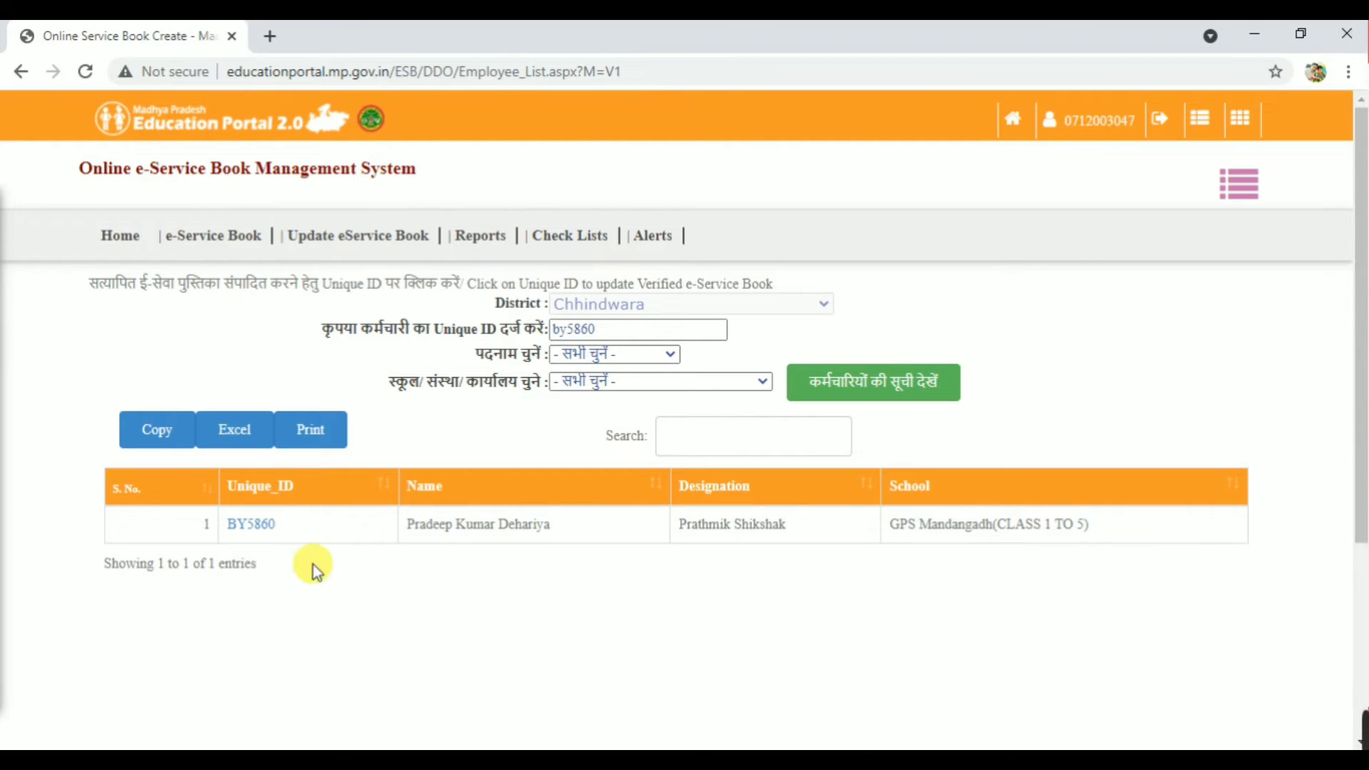
Open the listed employee's service book and its व्यक्तिगत जानकारी (personal details) section.
left_click(243, 528)
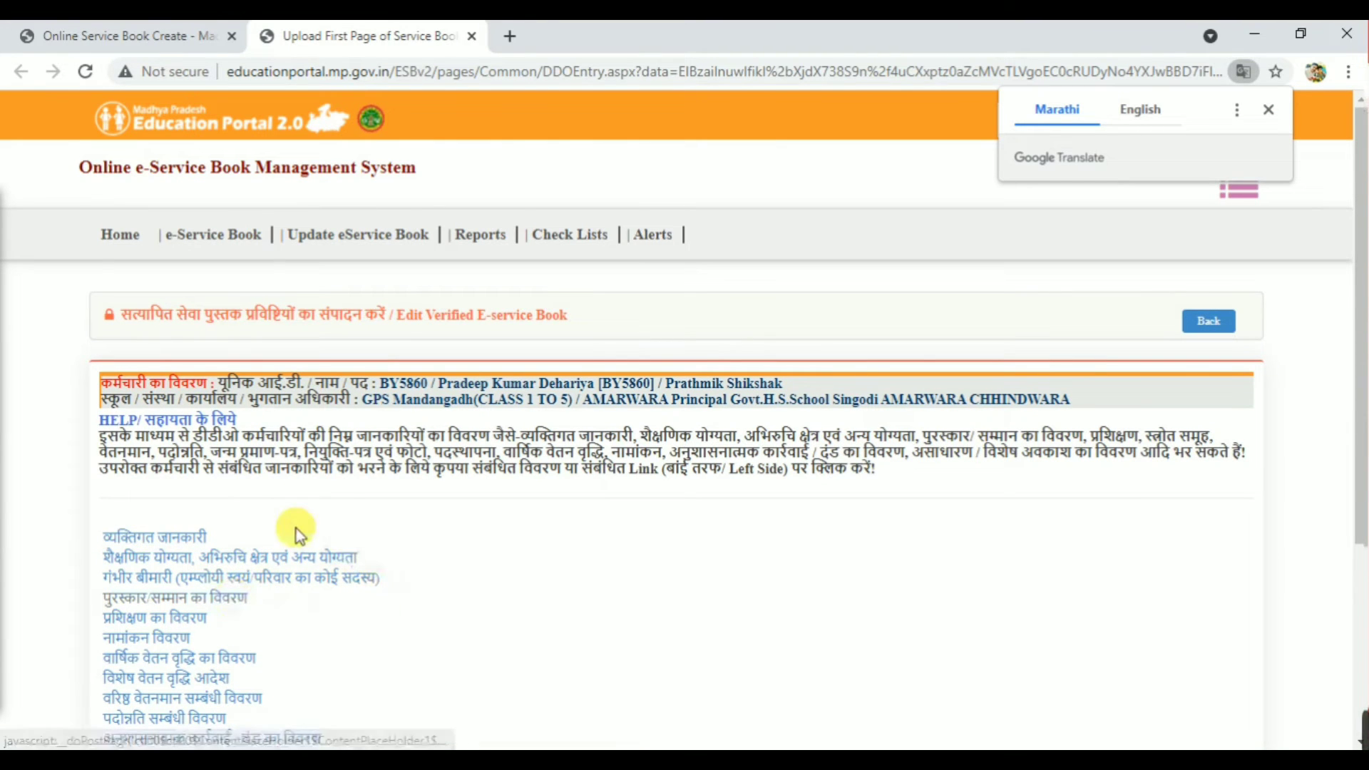
left_click(159, 542)
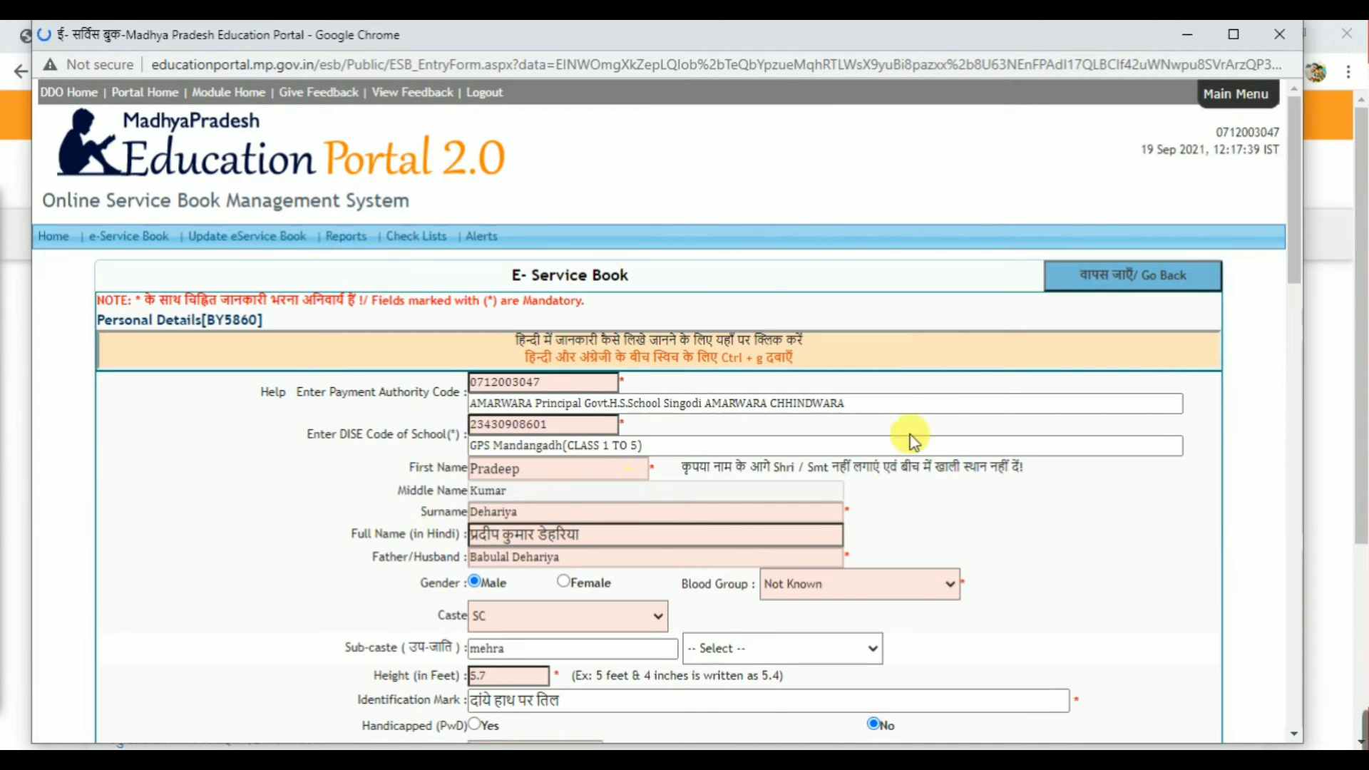
Maximize the window, empty the Mobile No. field and submit, accepting the highlighted-fields warning.
left_click(1234, 35)
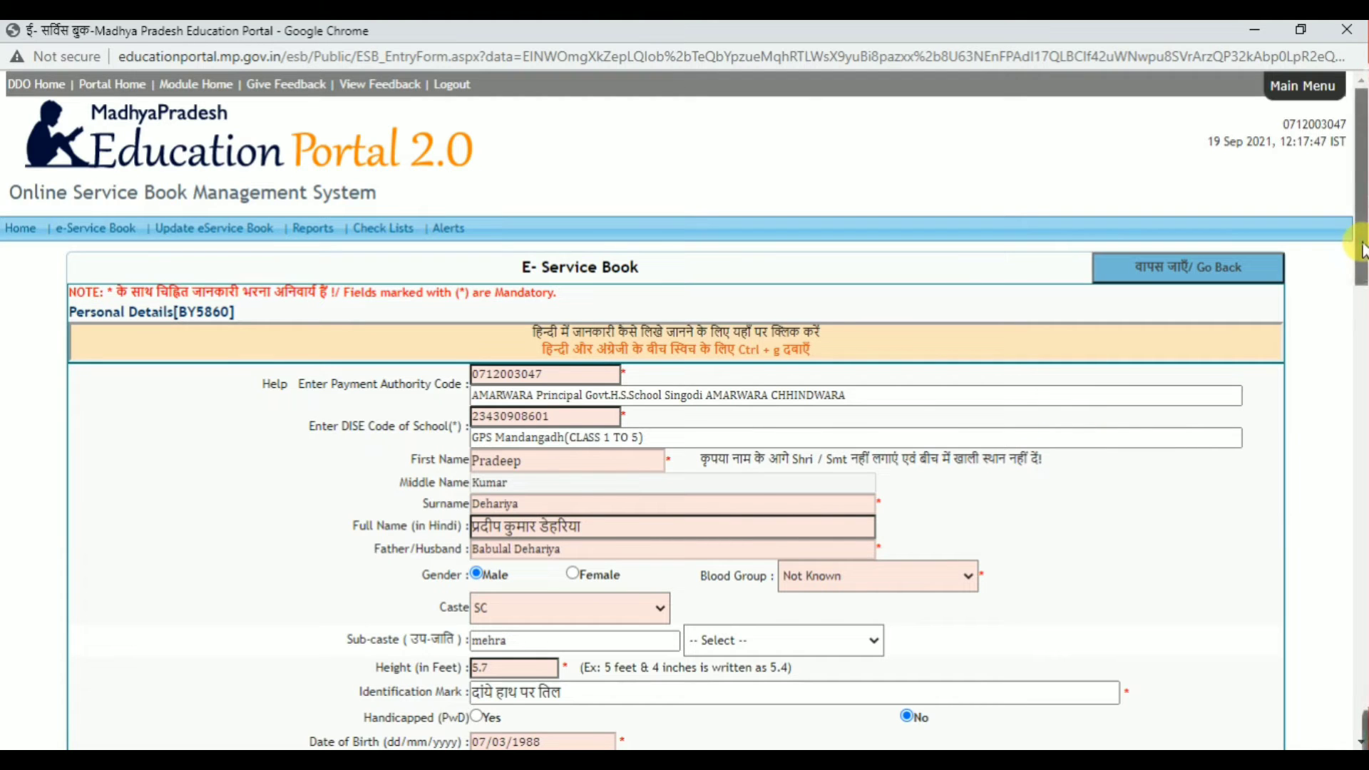
scroll(1362, 274, "down", 1)
left_click_drag(1361, 274, 1361, 386)
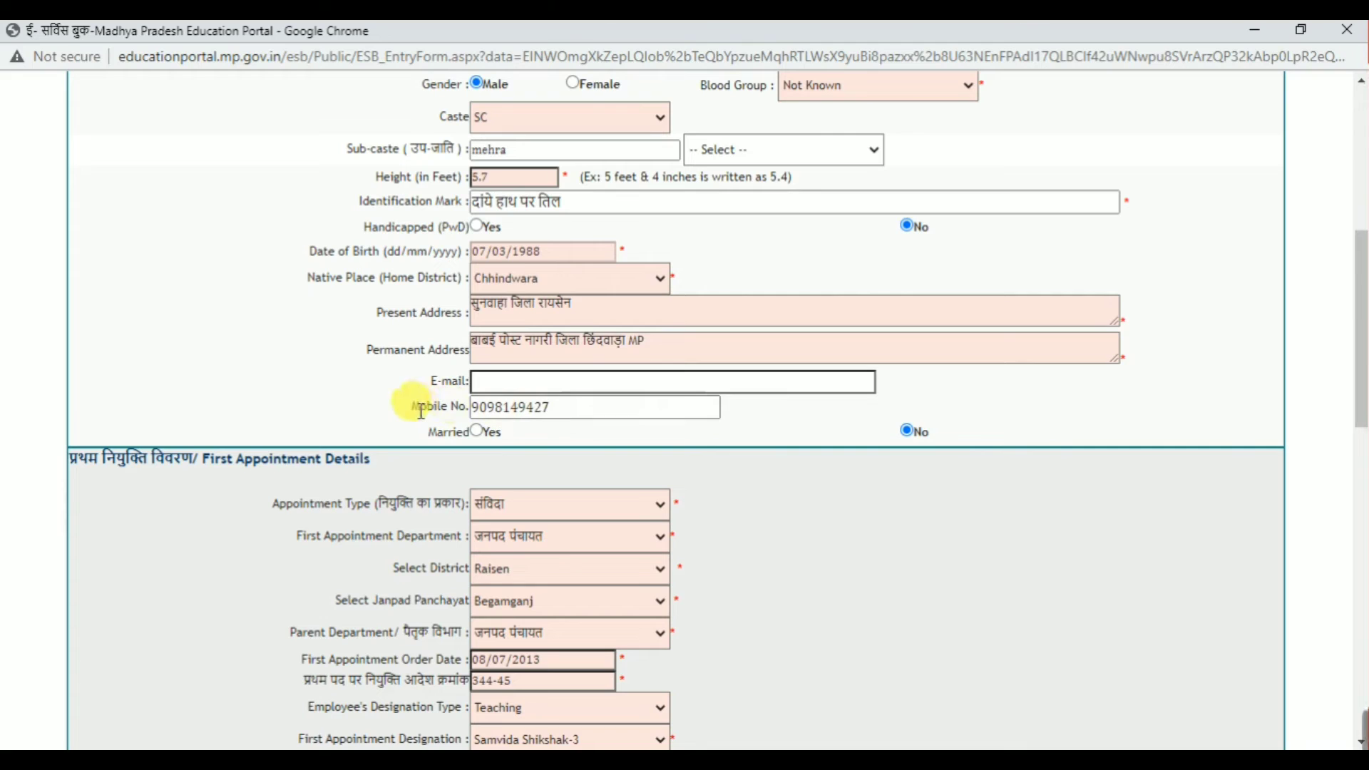
left_click(568, 412)
key("BackSpace")
key("BackSpace")
key("BackSpace")
key("BackSpace")
key("BackSpace")
key("BackSpace")
key("BackSpace")
key("BackSpace")
key("BackSpace")
key("BackSpace")
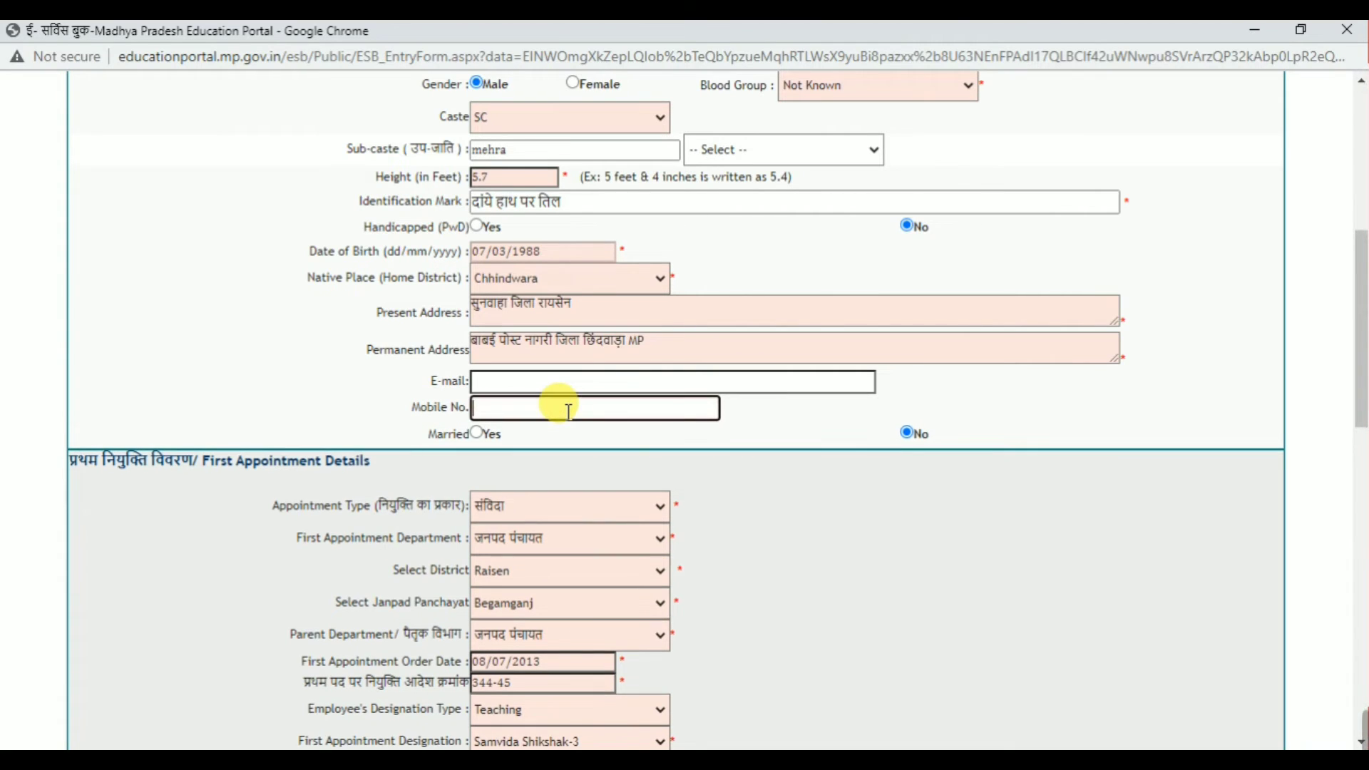
left_click(794, 422)
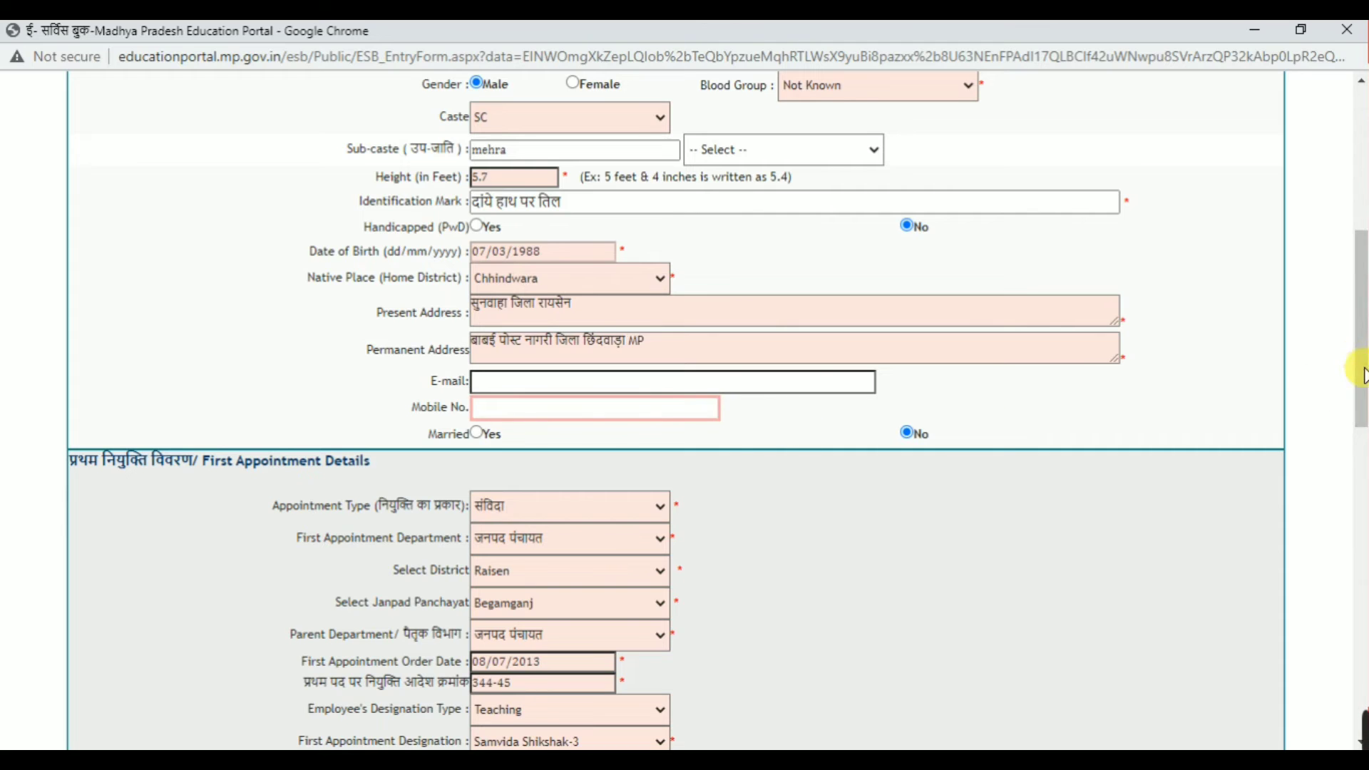
left_click_drag(1358, 403, 1347, 599)
scroll(1344, 585, "down", 5)
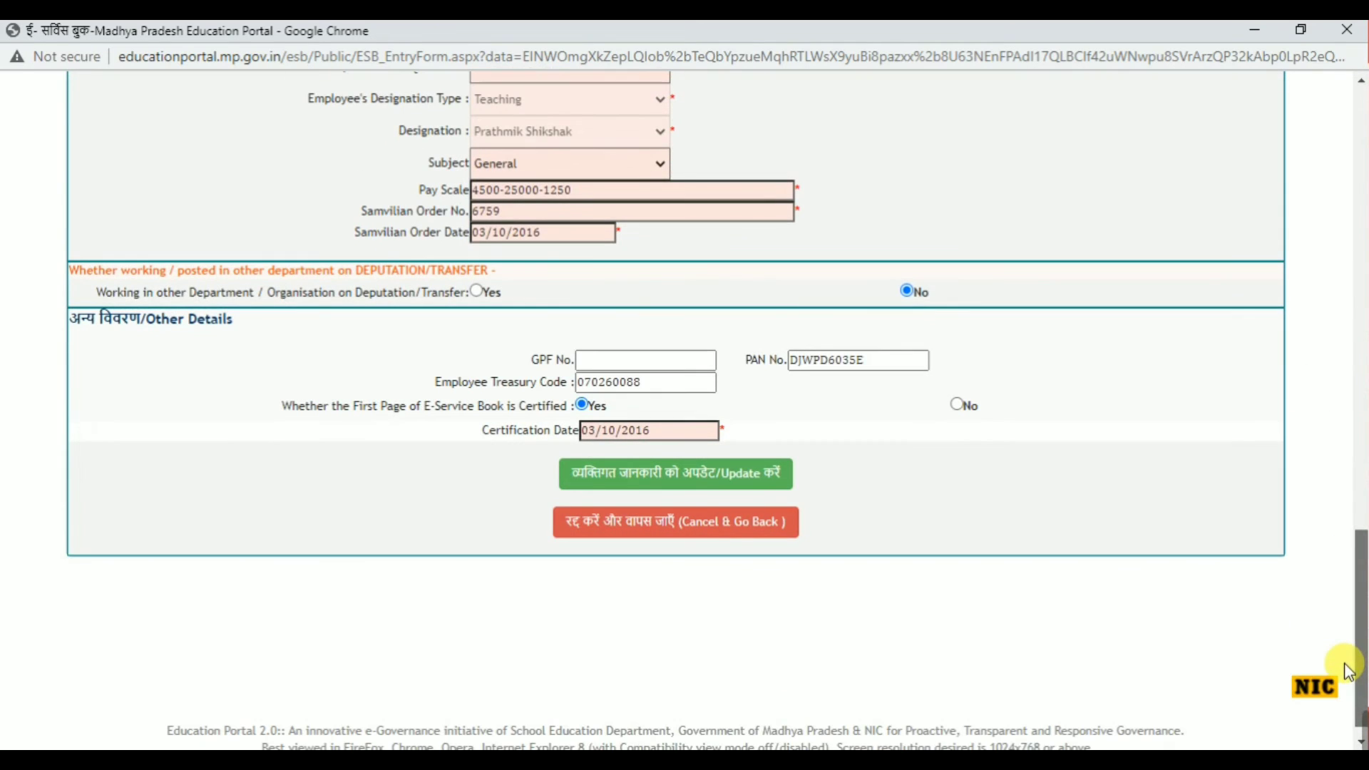
left_click(696, 488)
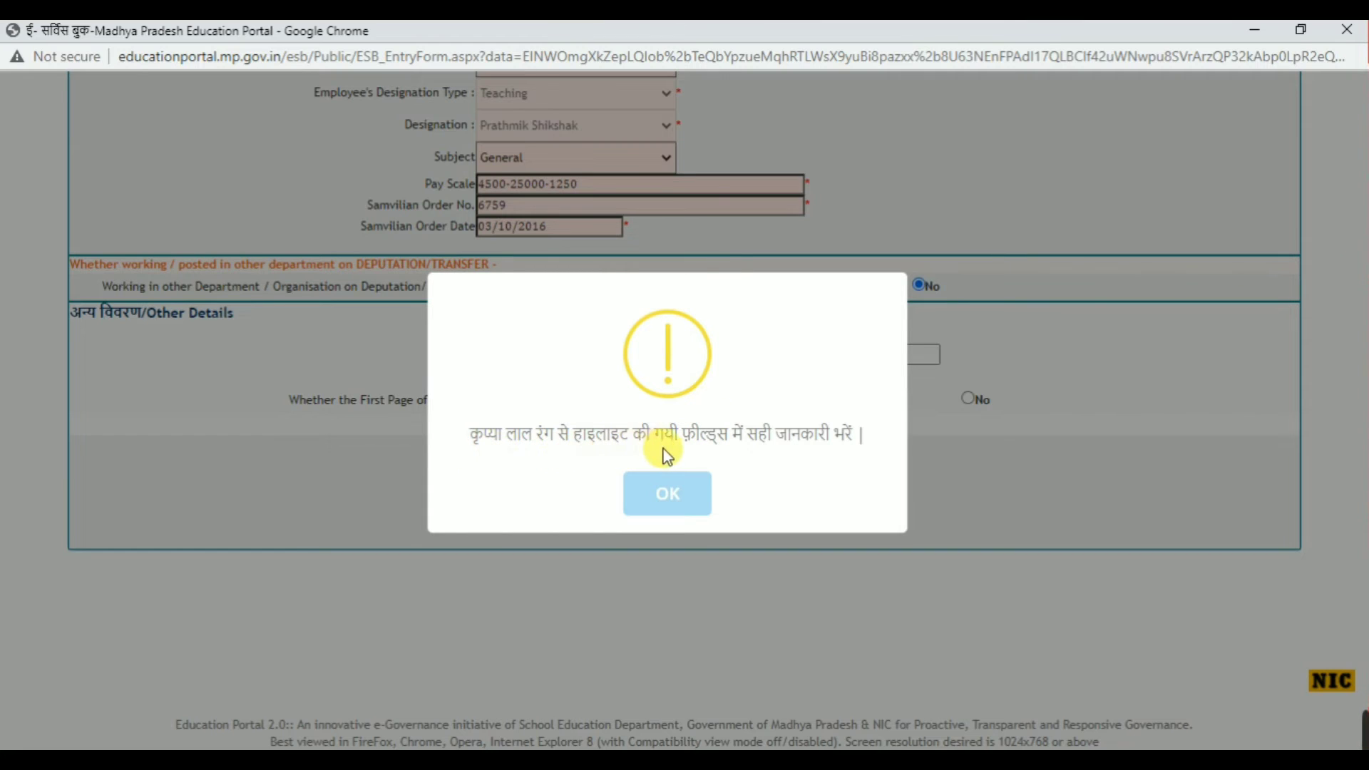
left_click(668, 501)
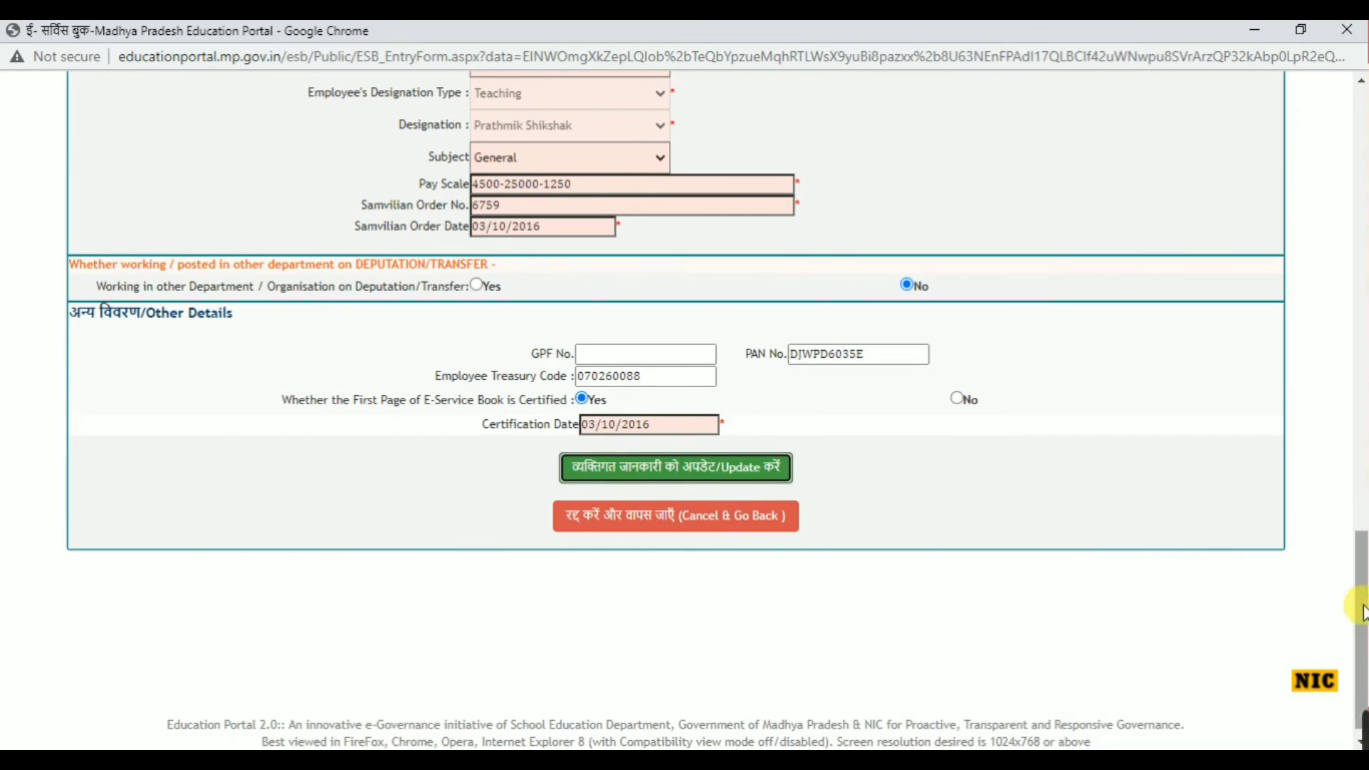
Paste the mobile number back into Mobile No. and save the personal details.
left_click_drag(1360, 574, 1352, 336)
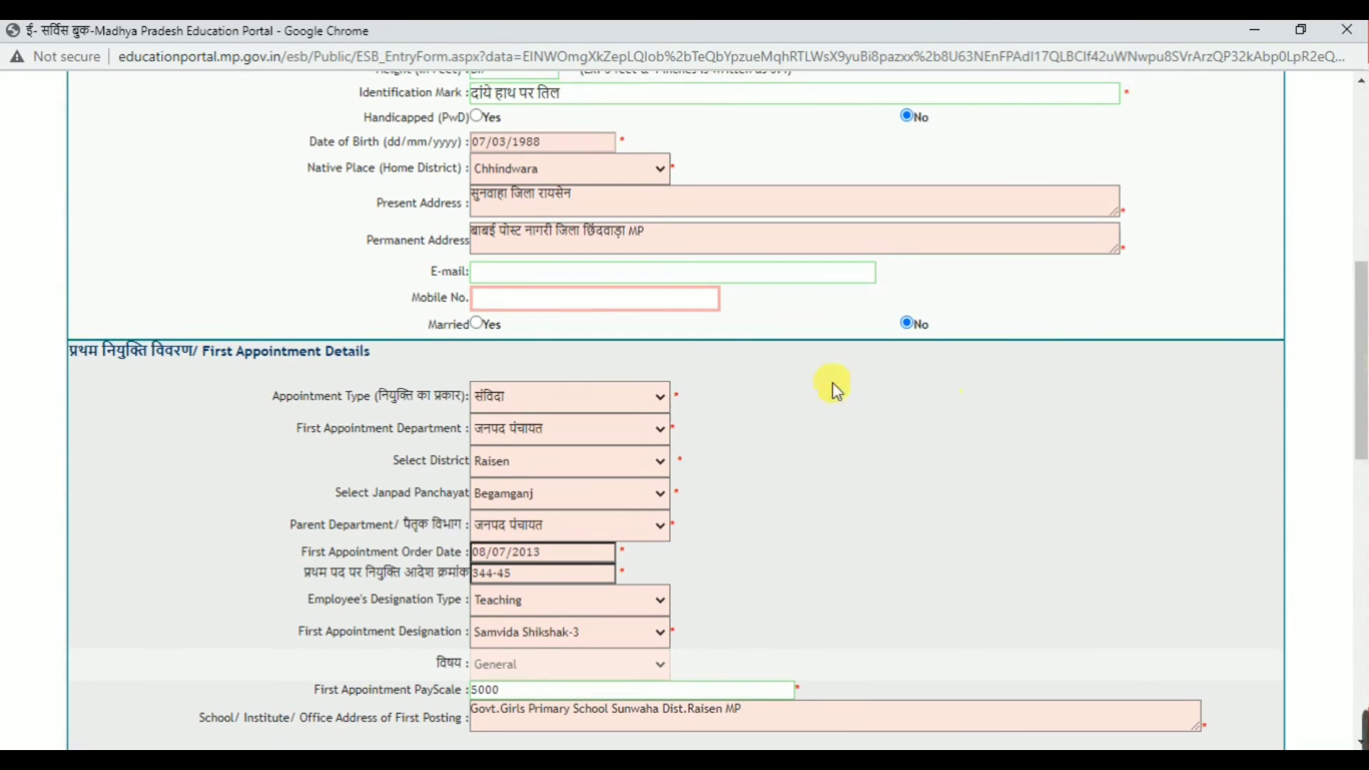
left_click(686, 300)
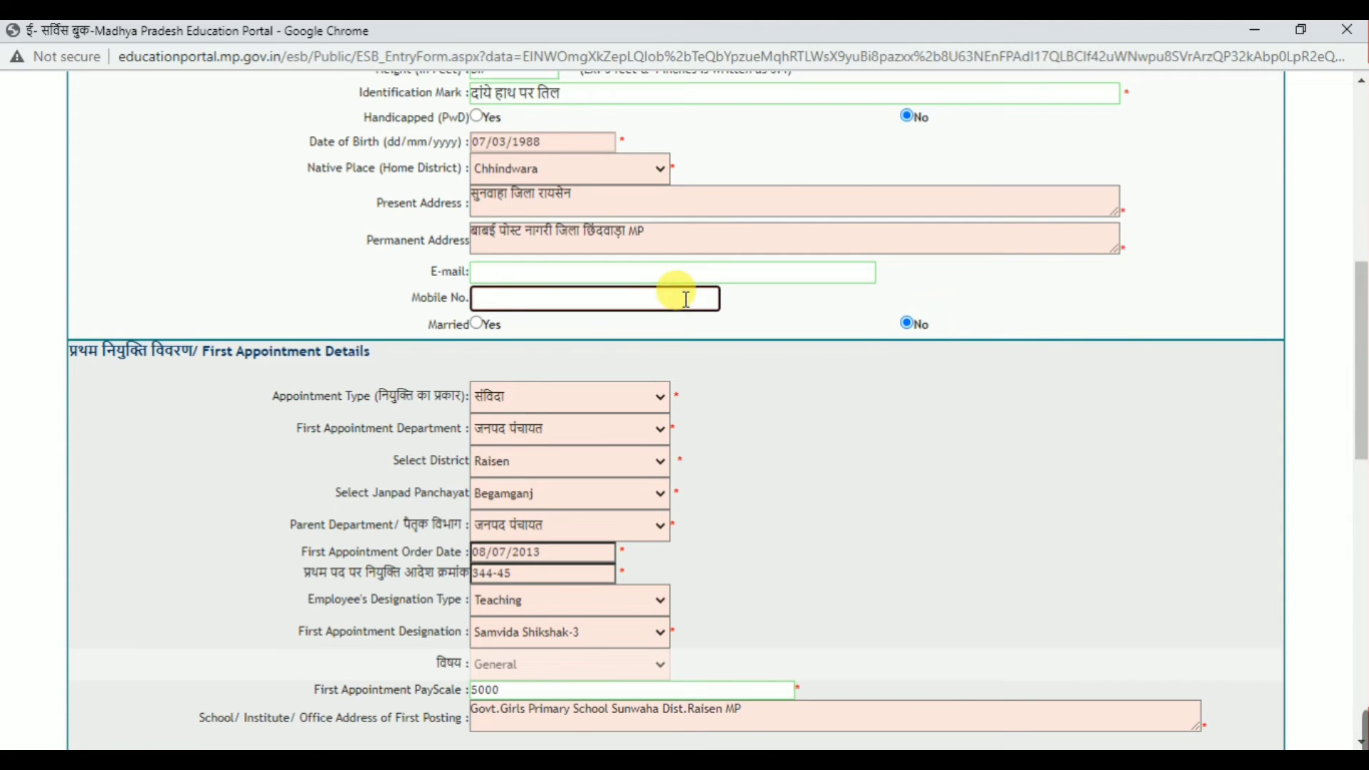
key("ctrl+v")
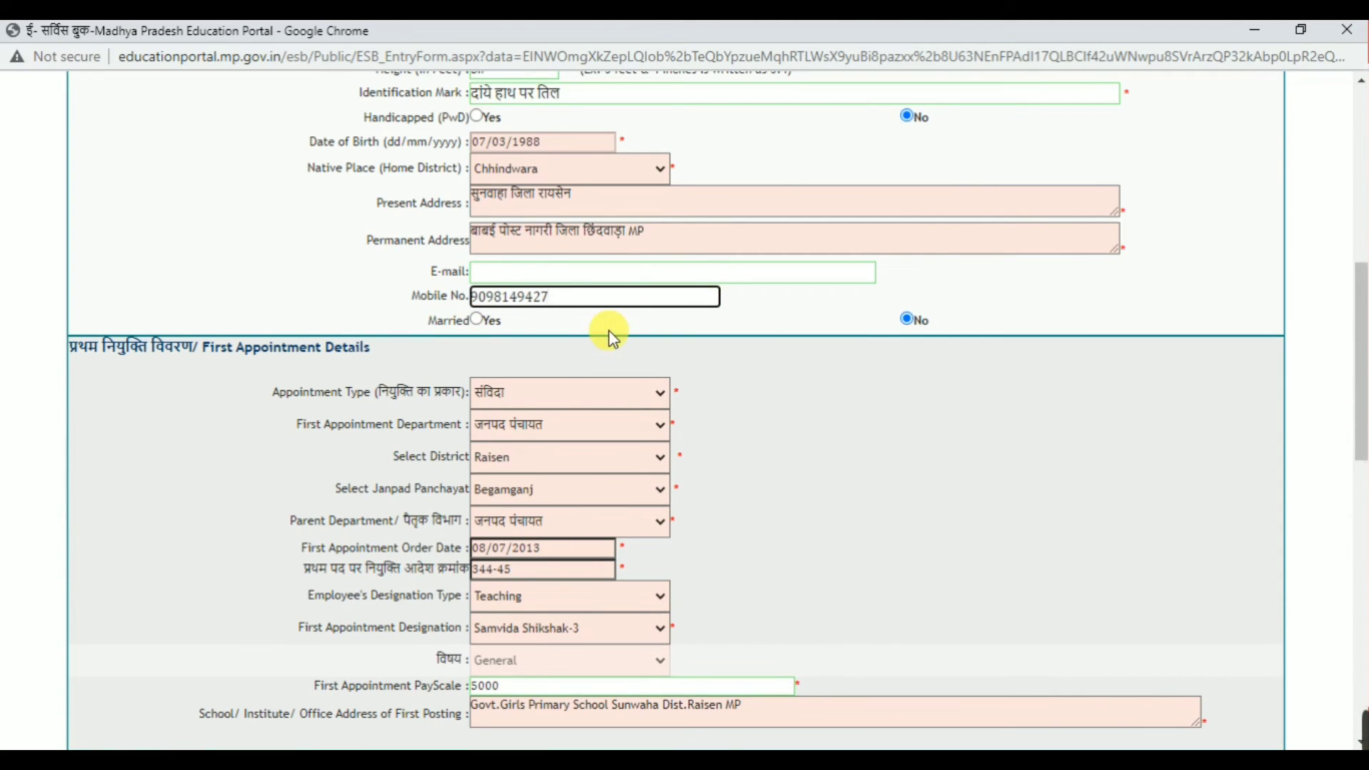
left_click_drag(1362, 325, 1360, 638)
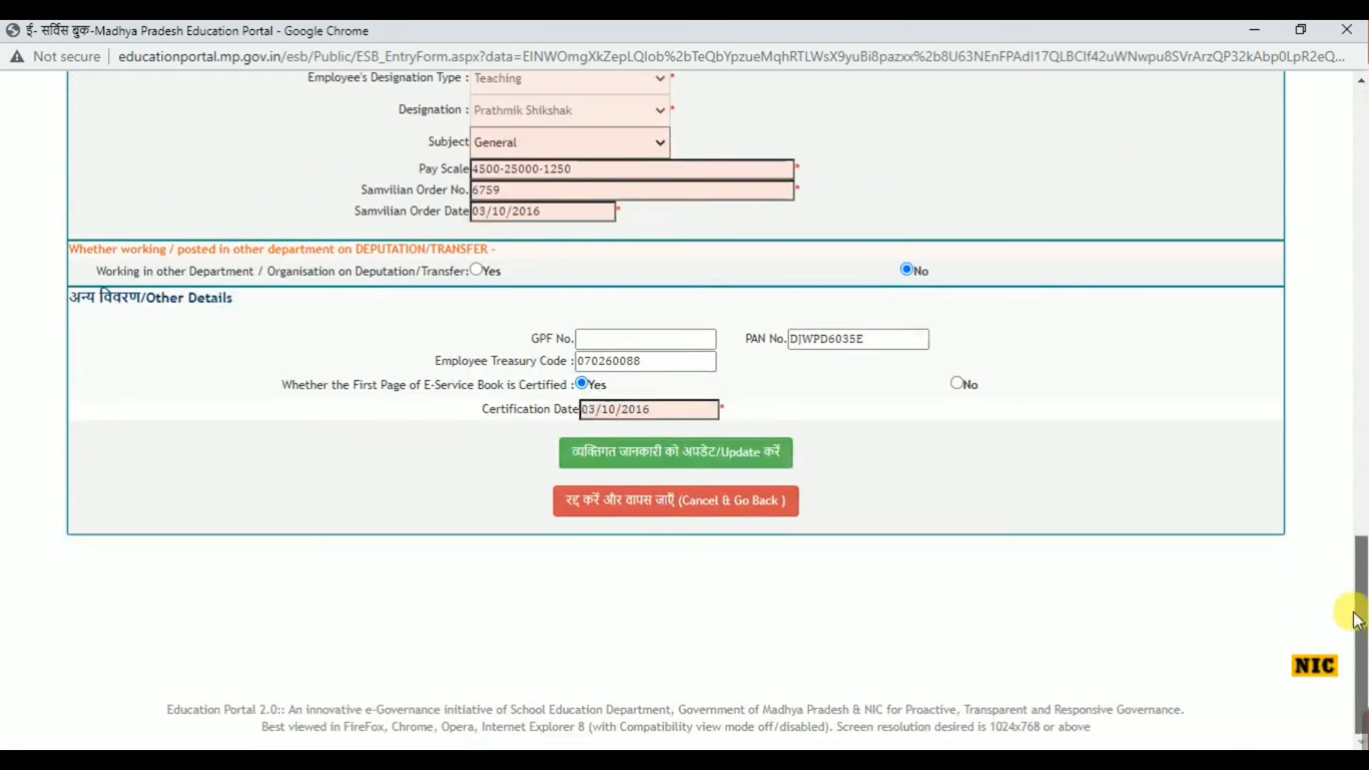
left_click(689, 455)
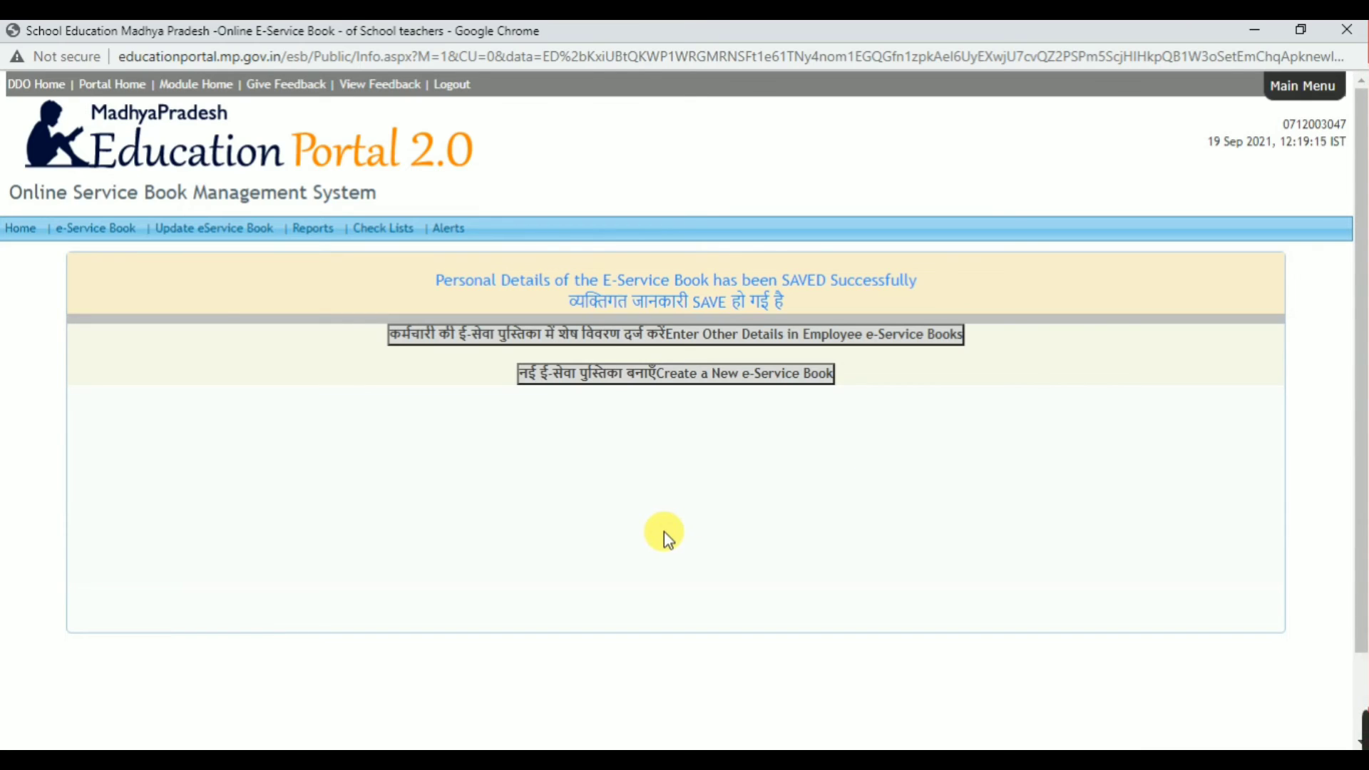
Switch to the Firefox window showing the User Authentication System page.
left_click(467, 760)
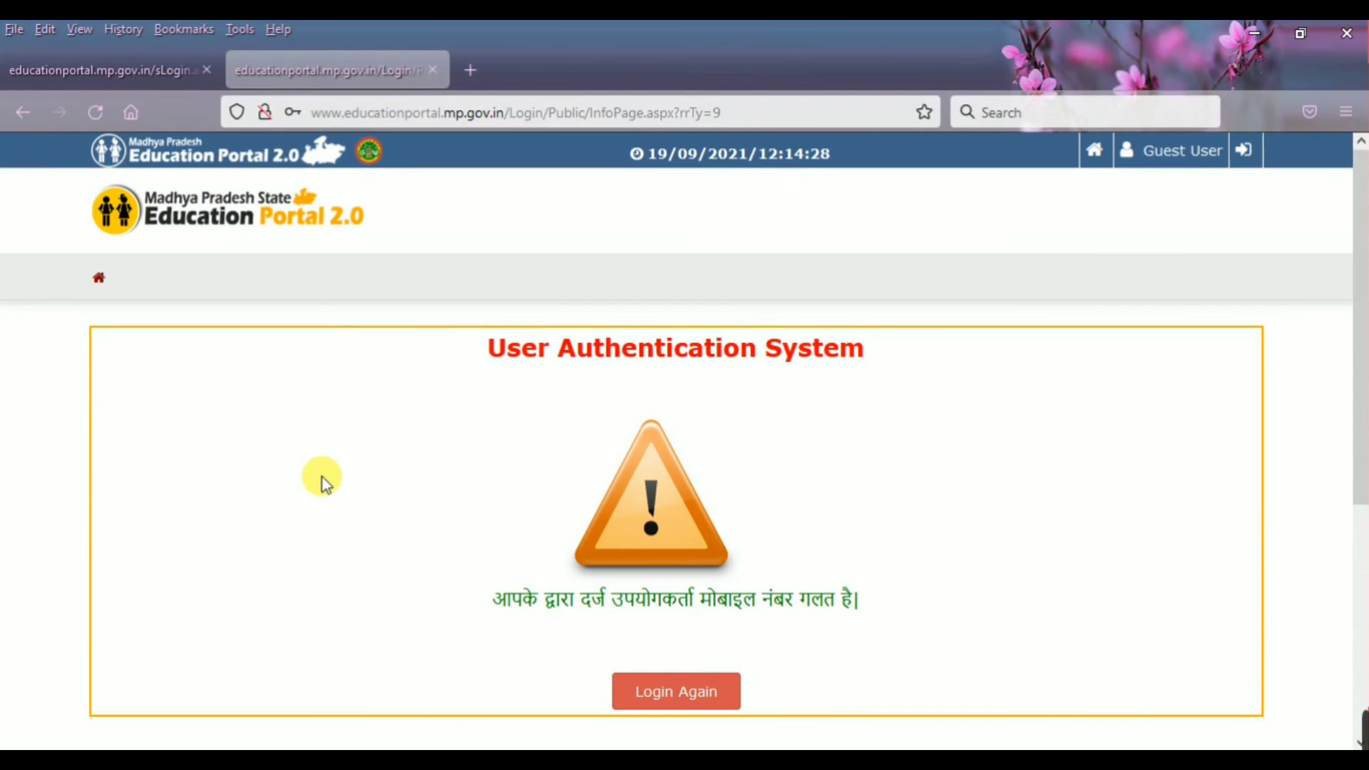
Return to the PIN request page, autofill user name and mobile, enter the captcha, and request the PIN.
left_click(29, 117)
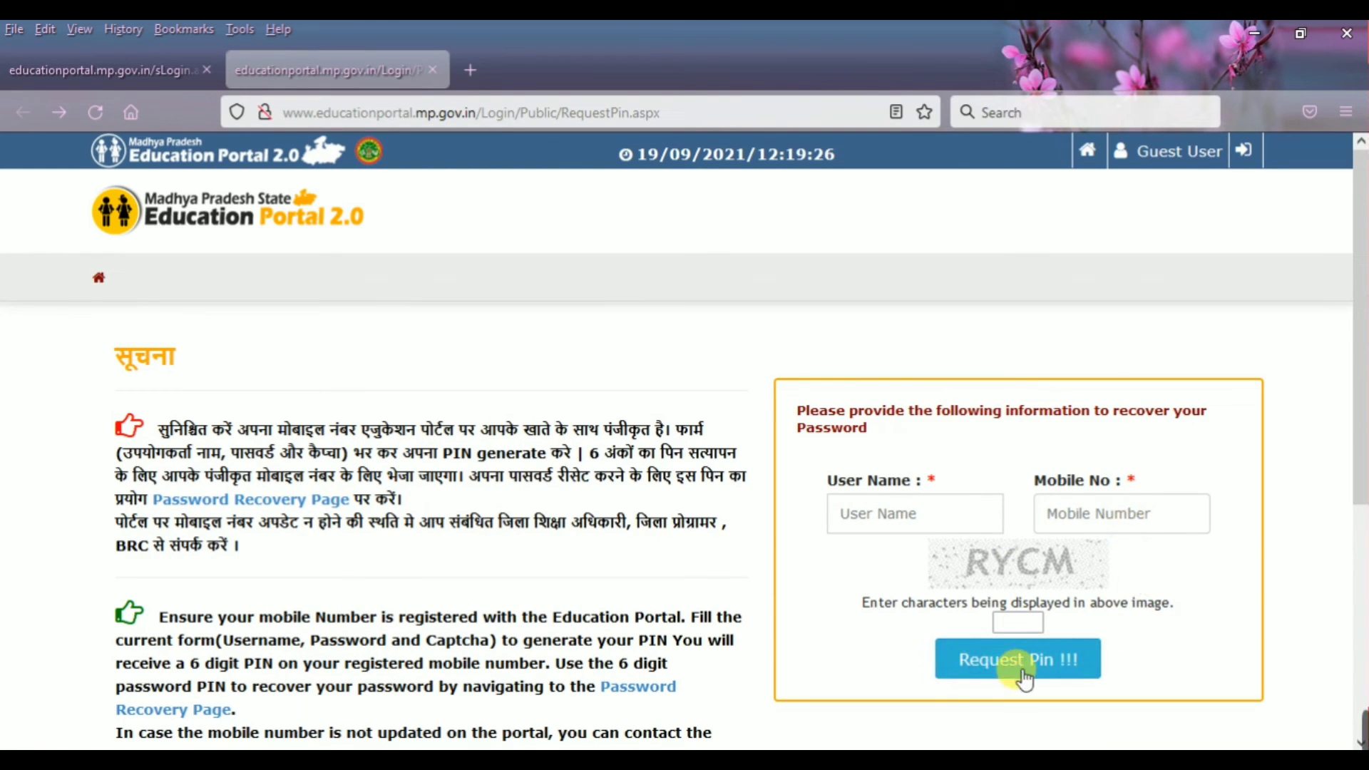
left_click(908, 523)
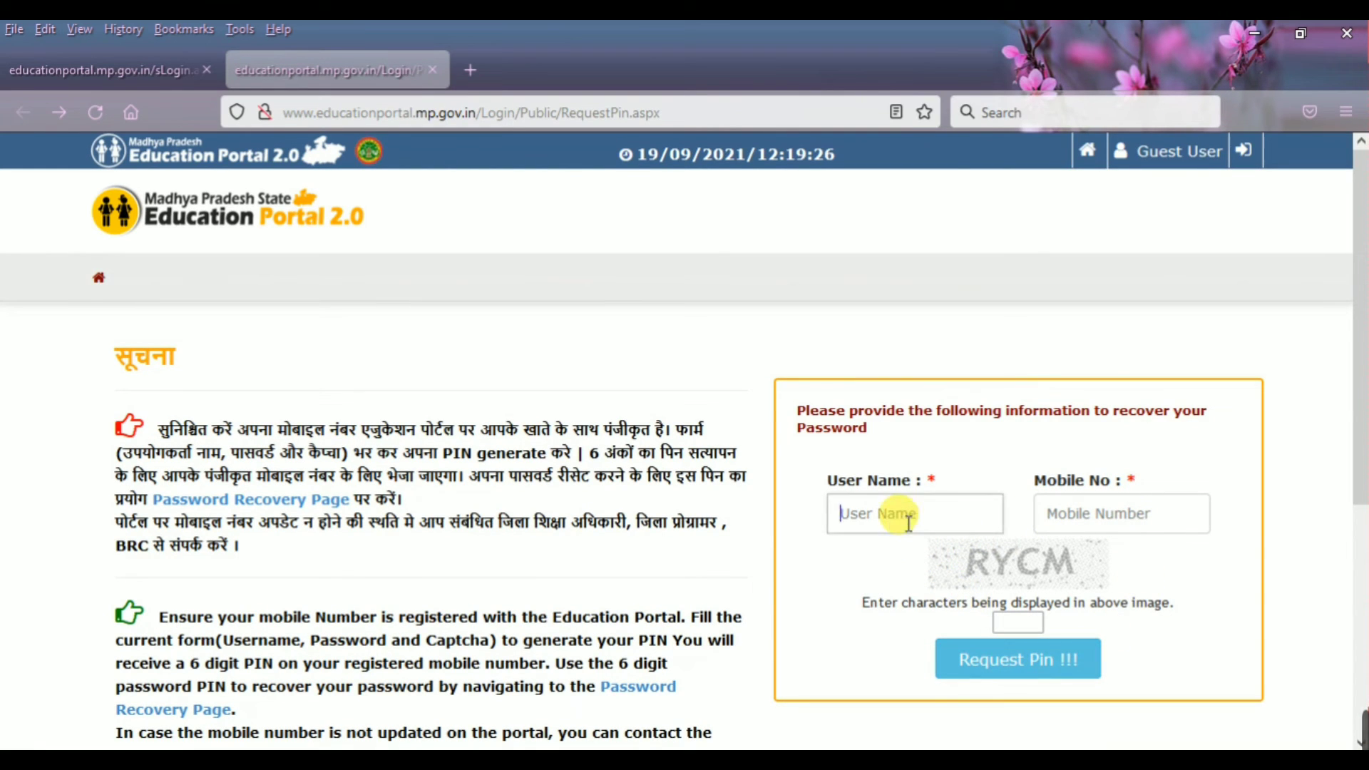
key("Down")
key("Return")
key("Tab")
key("Tab")
type("rycm")
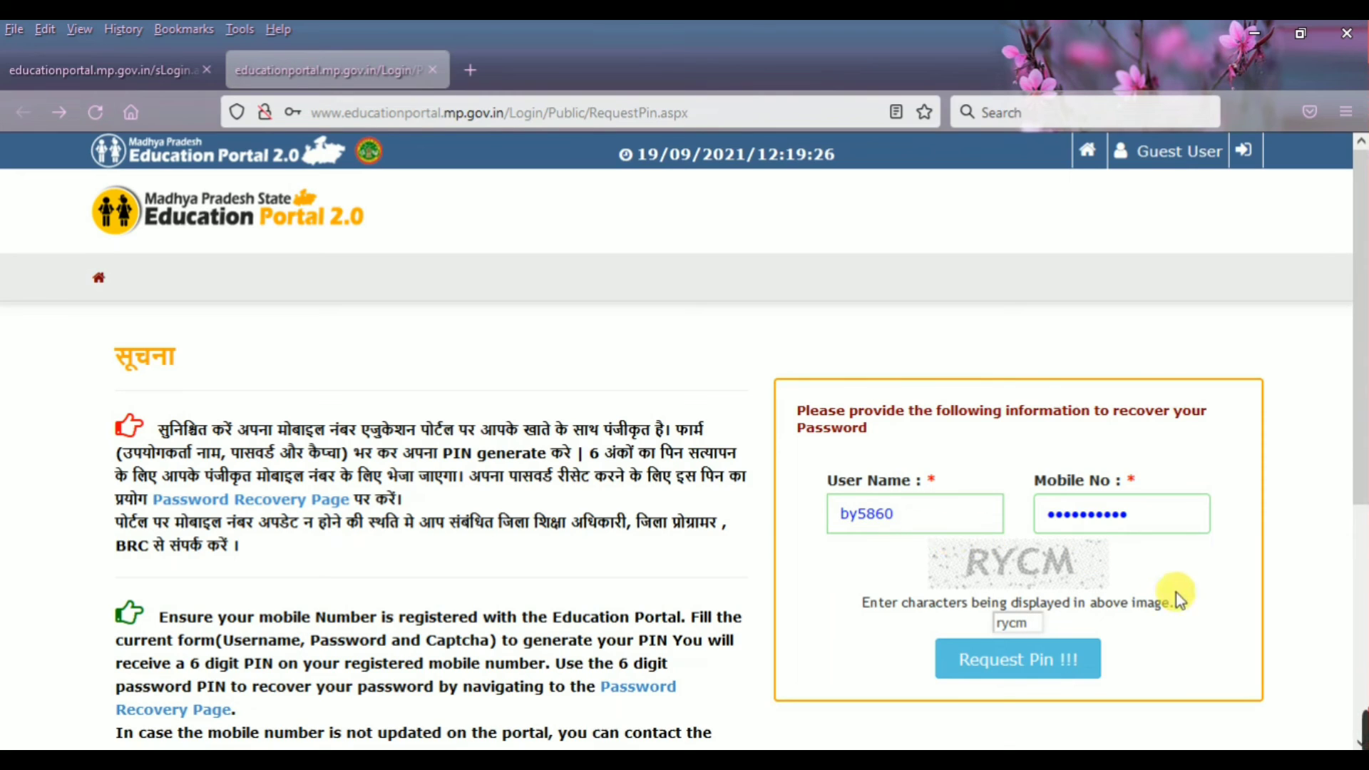
left_click(1045, 670)
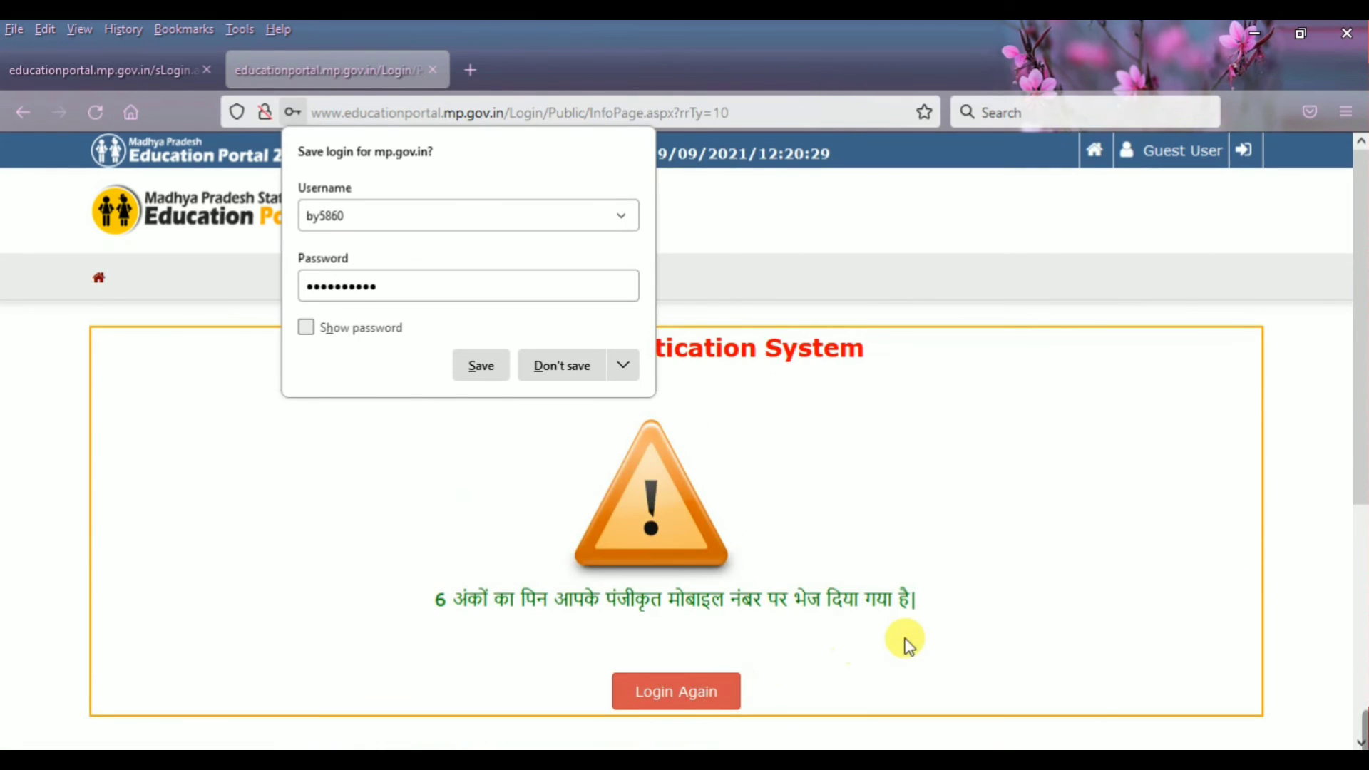
left_click(909, 639)
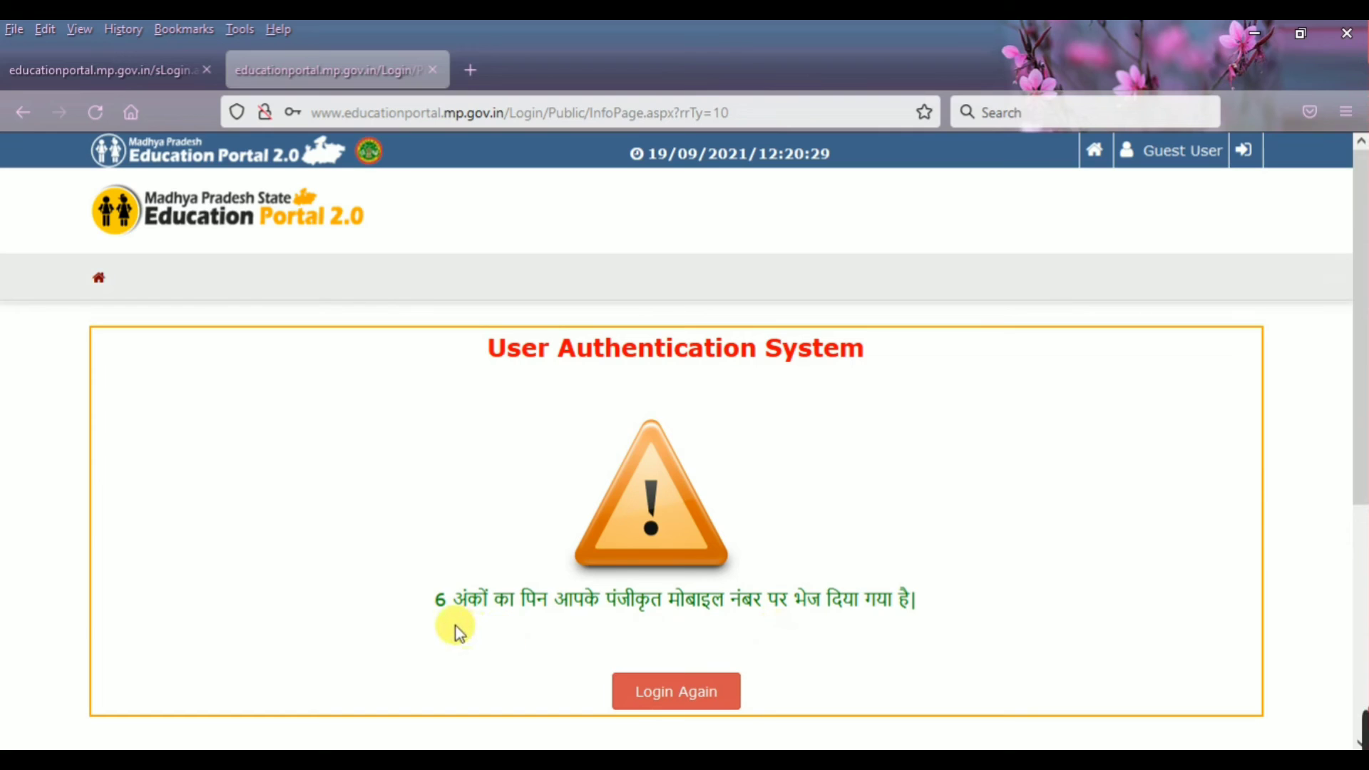